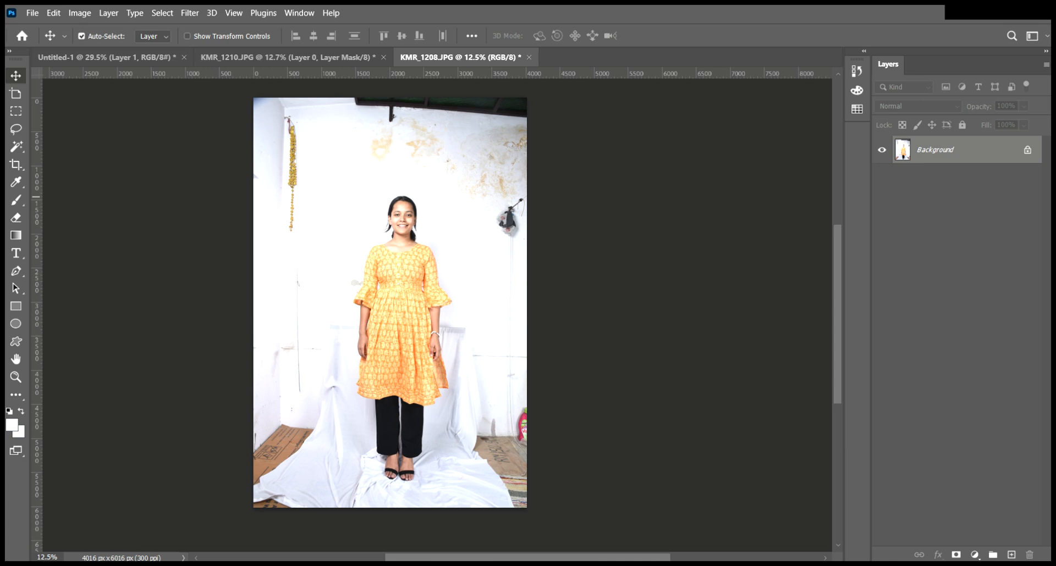
Step: Select the woman's full figure and subtract the stray grey wall patch beside her sleeve with the Lasso
drag(338, 179, 459, 493)
key(w)
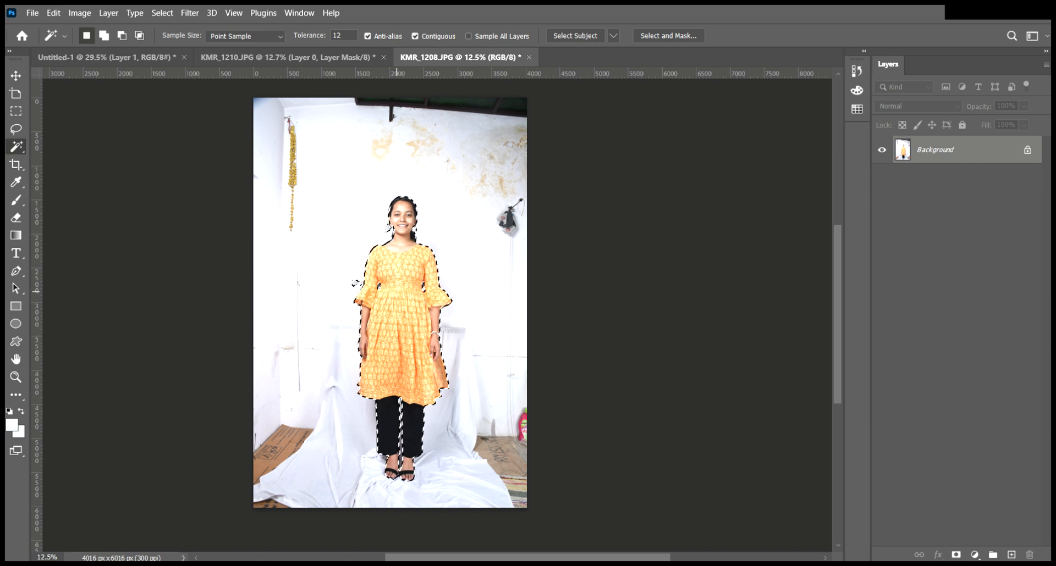
key(z)
drag(355, 274, 487, 285)
drag(460, 322, 422, 195)
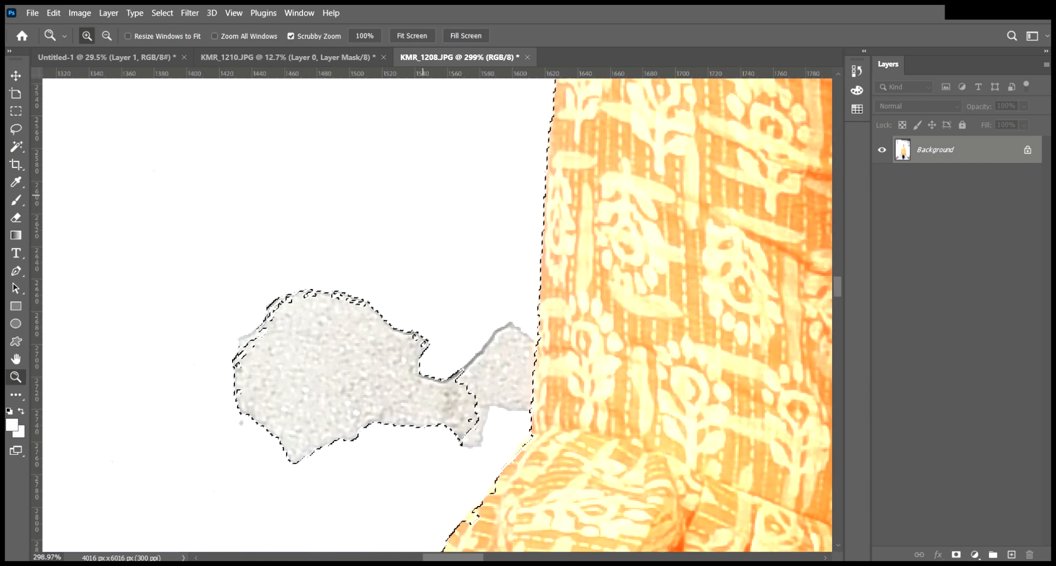
key(l)
mouse_move(459, 264)
mouse_down()
mouse_move(493, 355)
mouse_move(454, 460)
mouse_move(149, 379)
mouse_move(432, 256)
mouse_up()
drag(426, 327, 264, 226)
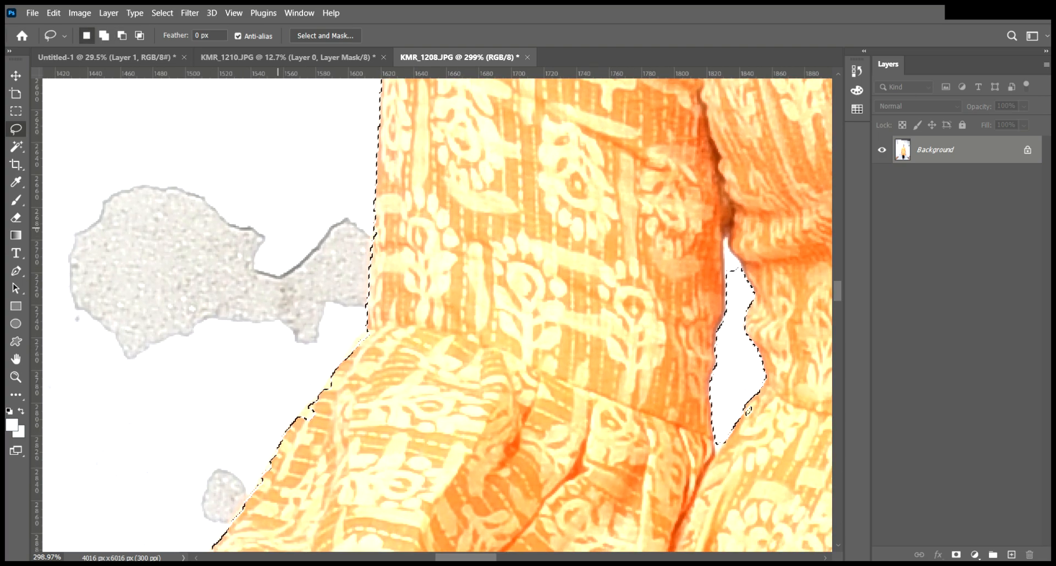
Step: Correct the selection edge at the ankle and subtract the cloth between the two sandals with the Lasso
key(z)
drag(335, 368, 305, 362)
drag(457, 407, 377, 179)
drag(416, 484, 407, 61)
drag(389, 522, 392, 127)
drag(392, 469, 398, 197)
mouse_move(397, 440)
mouse_down()
mouse_move(434, 441)
mouse_move(406, 440)
mouse_move(417, 440)
mouse_up()
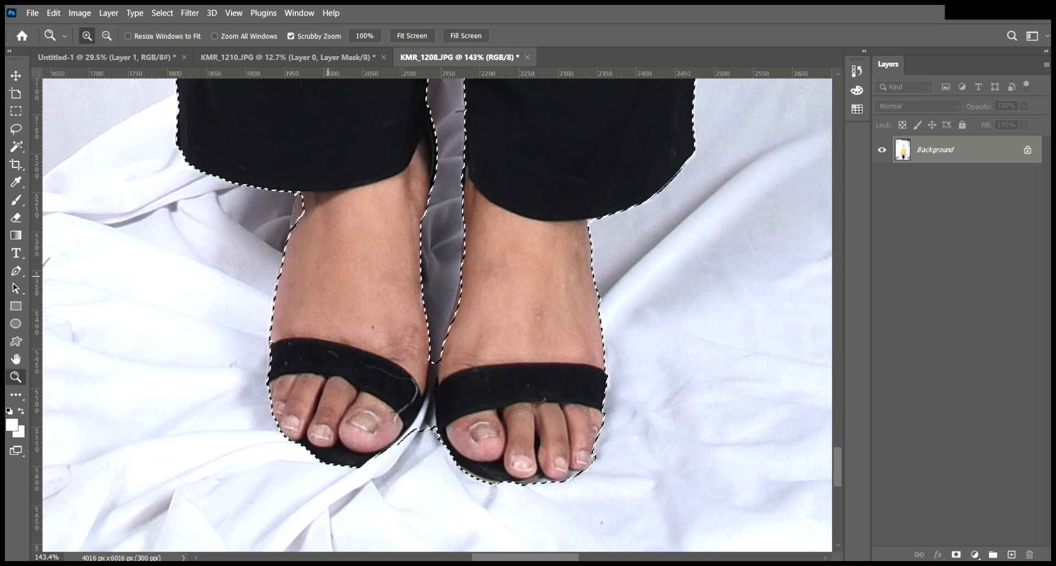
key(l)
mouse_move(302, 219)
mouse_down()
mouse_move(298, 245)
mouse_move(311, 214)
mouse_up()
drag(432, 394, 390, 361)
key(alt)
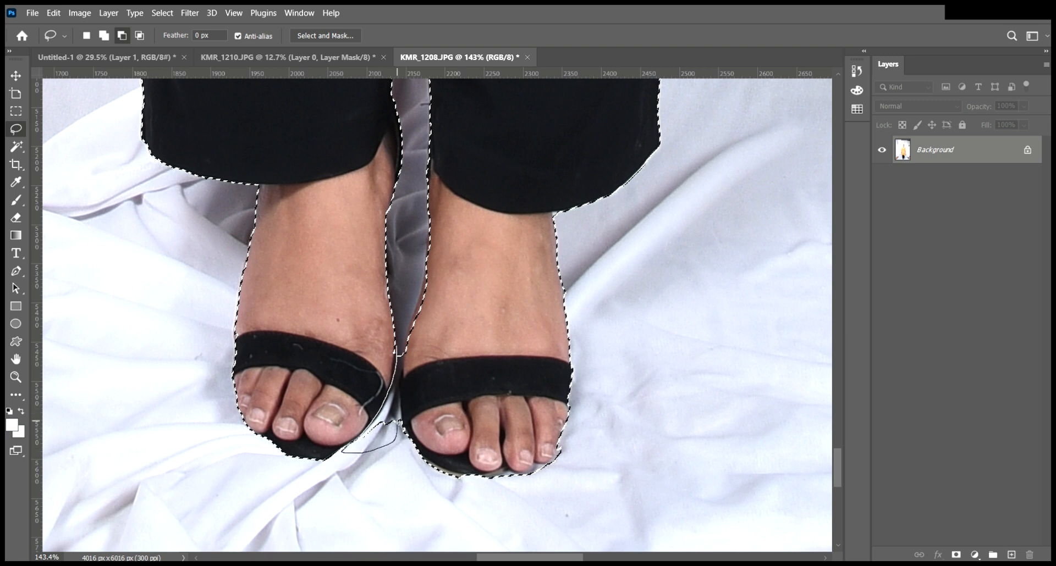
Step: Examine the selection edge along the side of the dress near the hand with the bracelet
key(z)
mouse_move(400, 358)
mouse_down()
mouse_move(397, 350)
mouse_move(325, 378)
mouse_up()
drag(440, 297, 441, 384)
drag(446, 249, 444, 386)
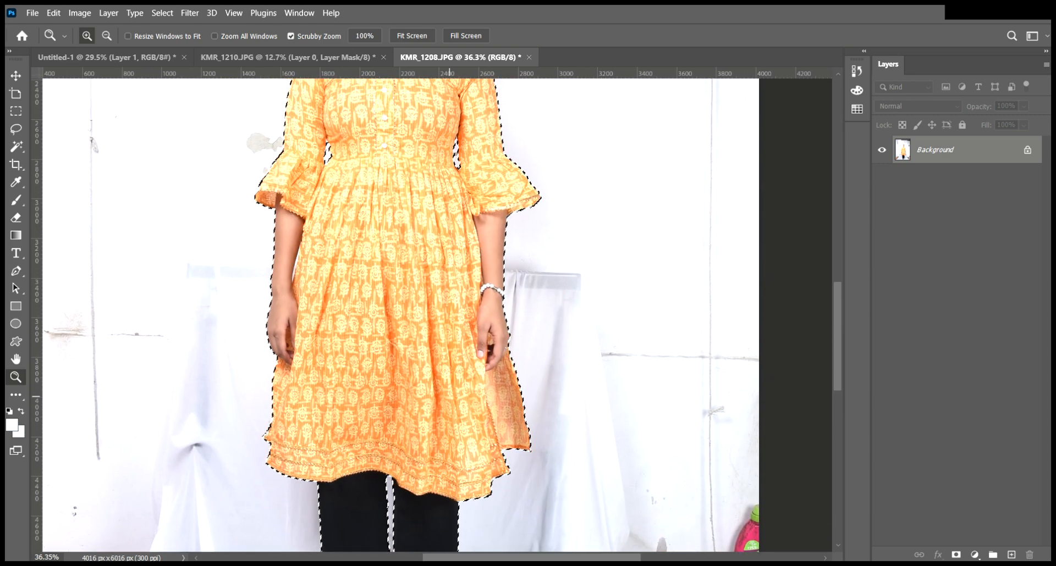
drag(532, 391, 600, 419)
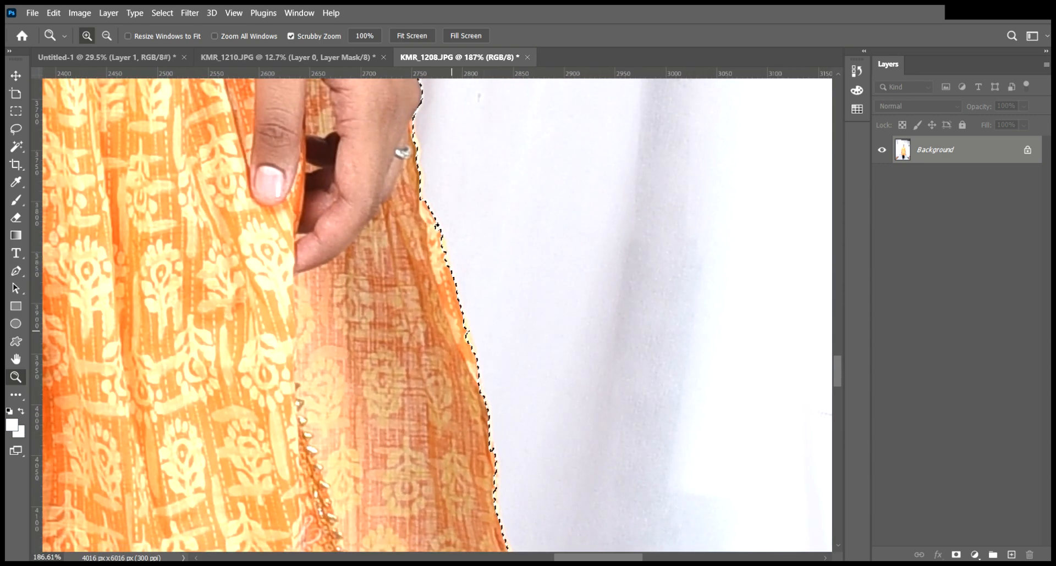
drag(452, 338, 447, 337)
key(p)
Step: Subtract the background gap between the waist and the bracelet-side arm with the Magic Wand, using a tolerance of 20
key(z)
drag(412, 235, 421, 467)
drag(436, 294, 467, 311)
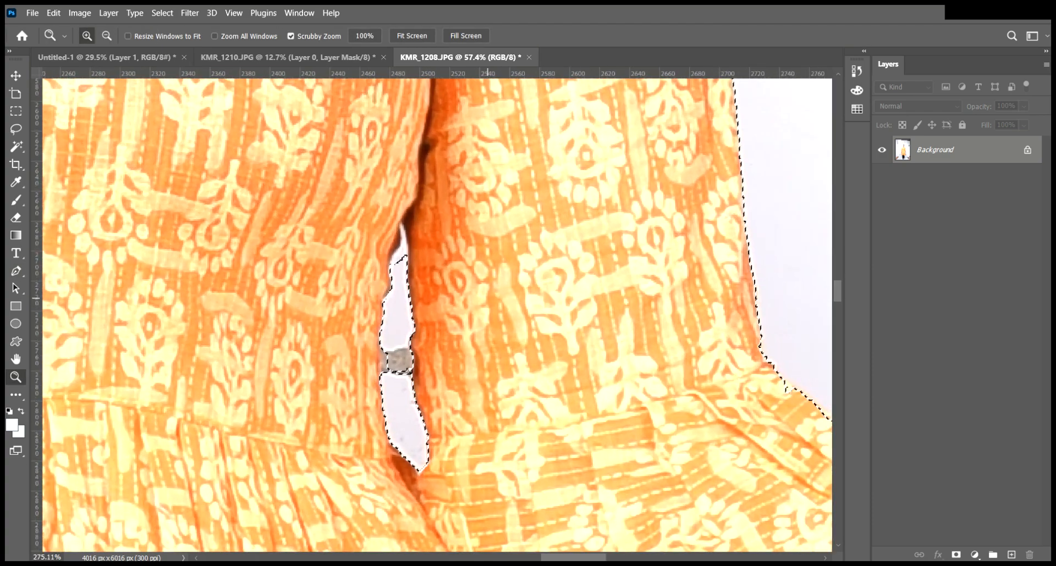
key(w)
click(396, 314)
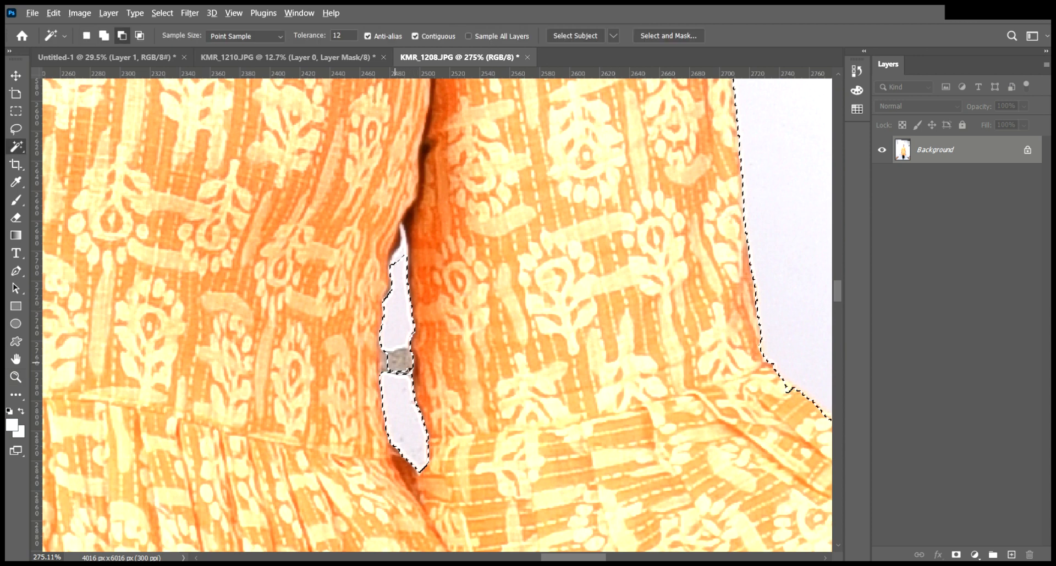
click(405, 374)
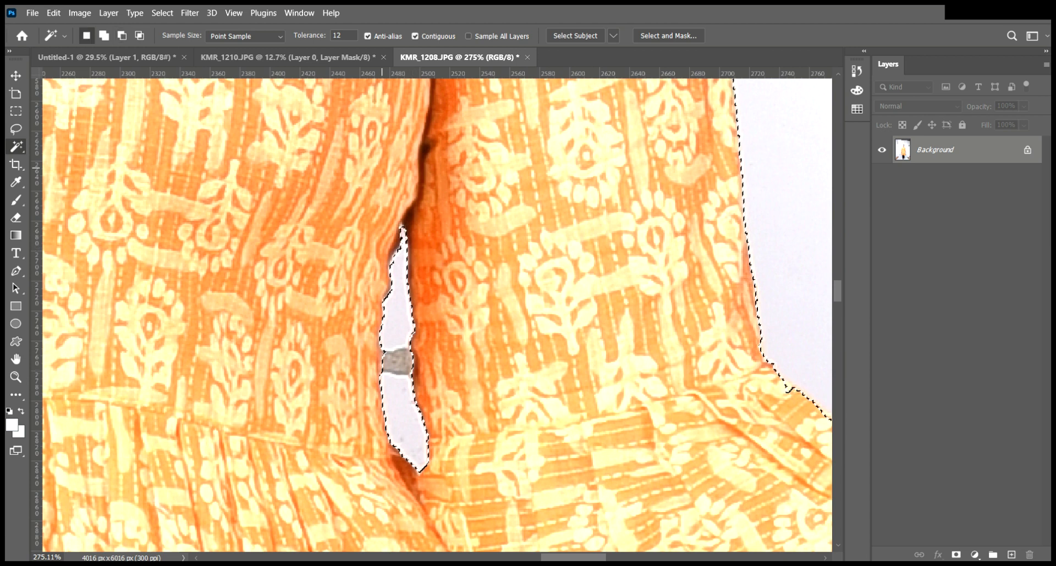
key(Return)
text(20)
alt+click(386, 363)
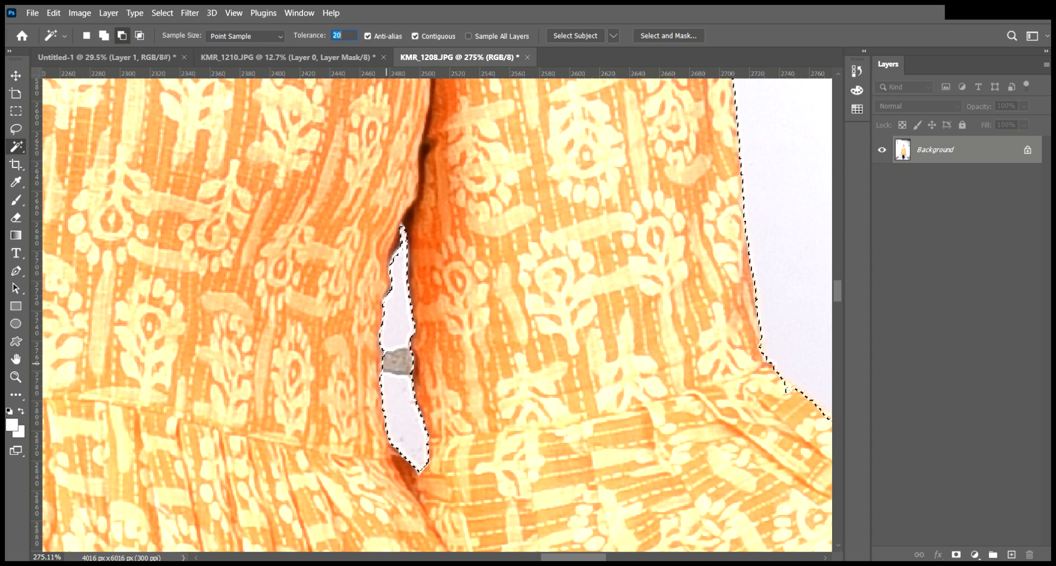
Step: Subtract the remaining white background between the waist and the opposite upper arm from the selection
scroll(396, 363, left, 15)
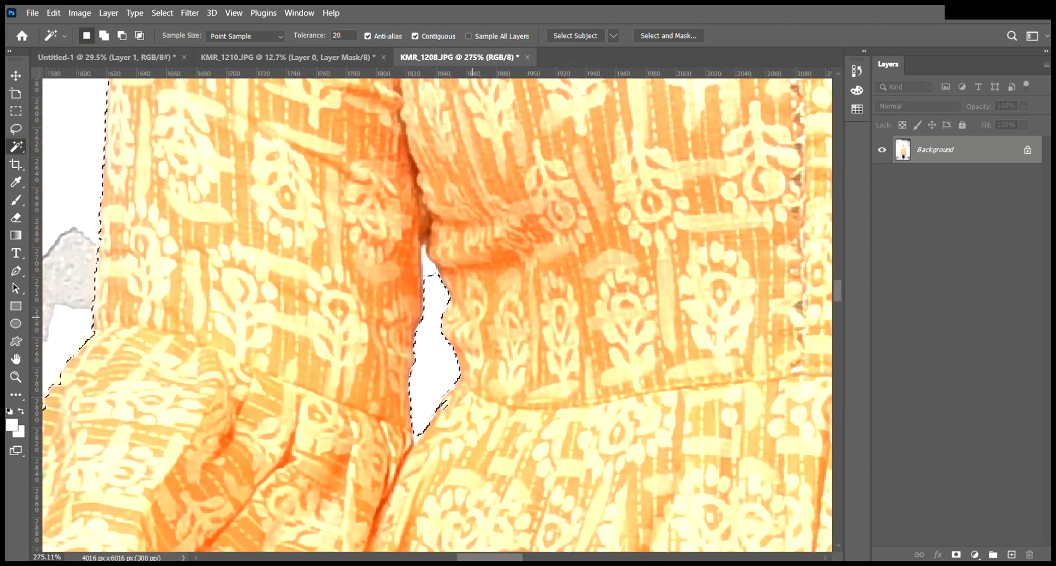
alt+click(431, 282)
scroll(431, 282, down, 1)
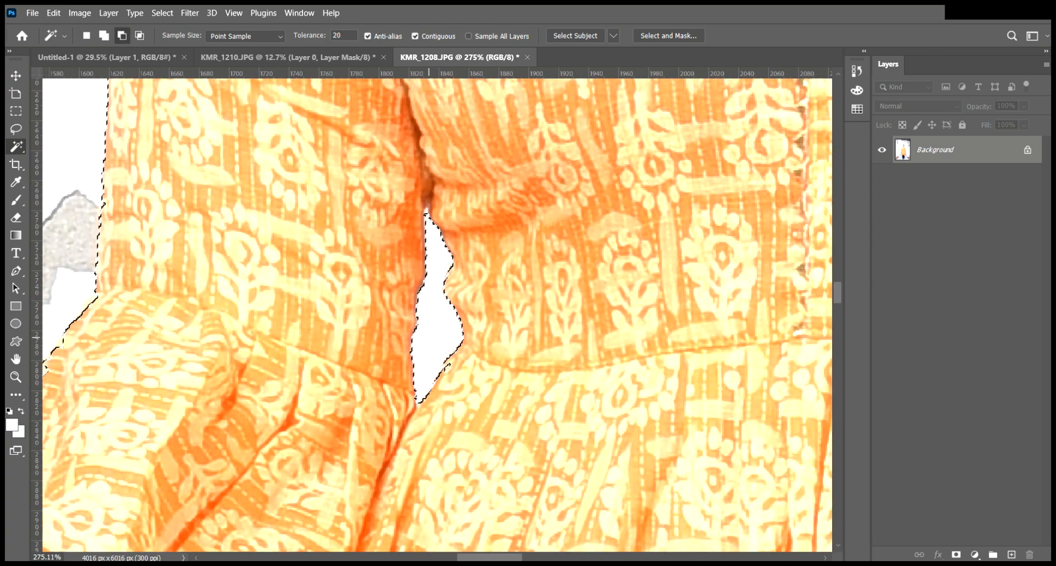
Step: Subtract the narrow background gap between the bare forearm without a bracelet and the dress with the Magic Wand
drag(448, 396, 622, 368)
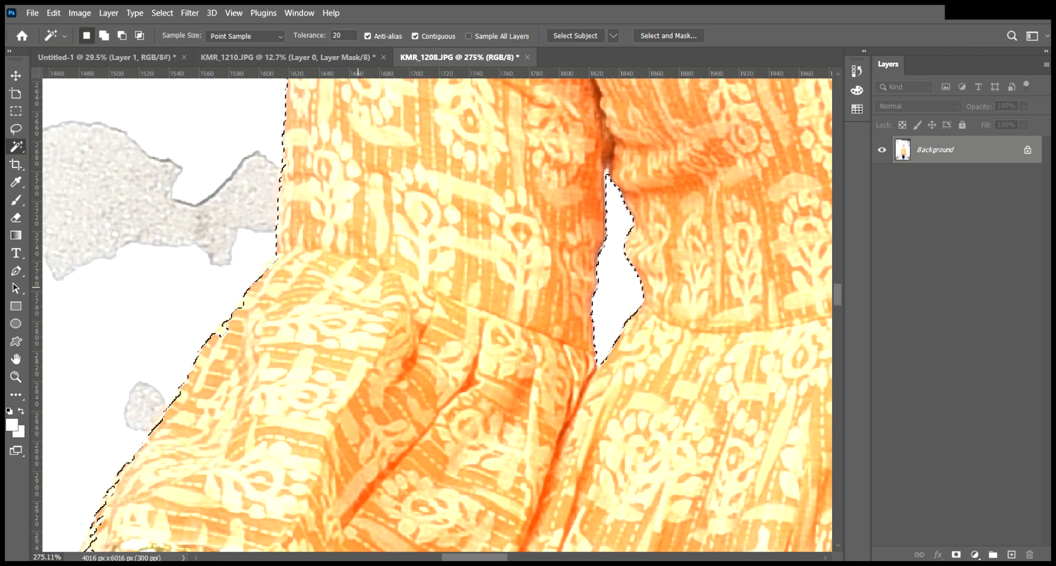
key(z)
drag(333, 299, 275, 300)
drag(365, 283, 295, 496)
drag(421, 350, 511, 359)
drag(264, 338, 299, 340)
drag(280, 541, 335, 76)
drag(287, 292, 352, 292)
key(w)
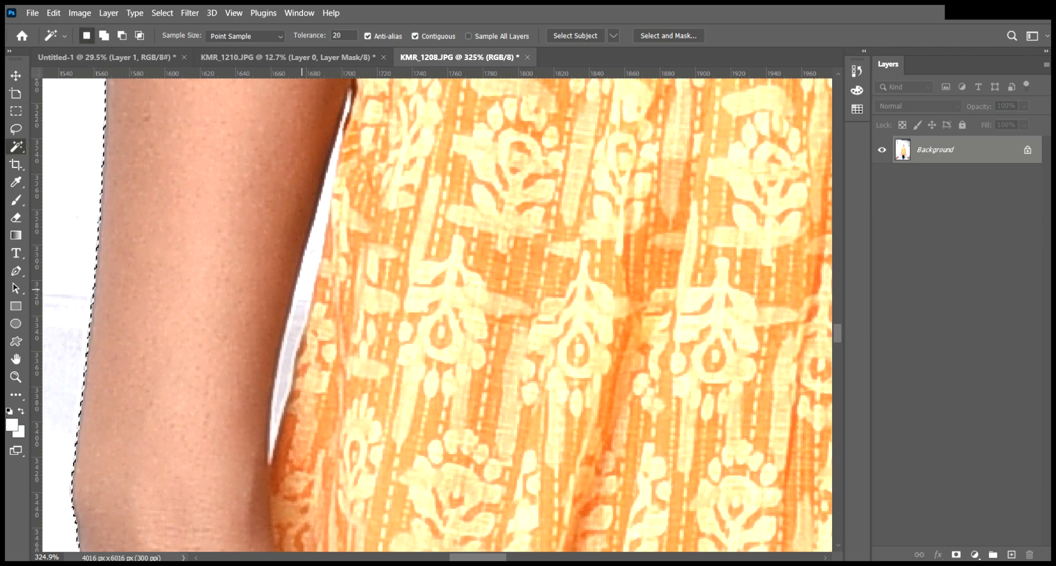
shift+click(297, 318)
shift+click(293, 341)
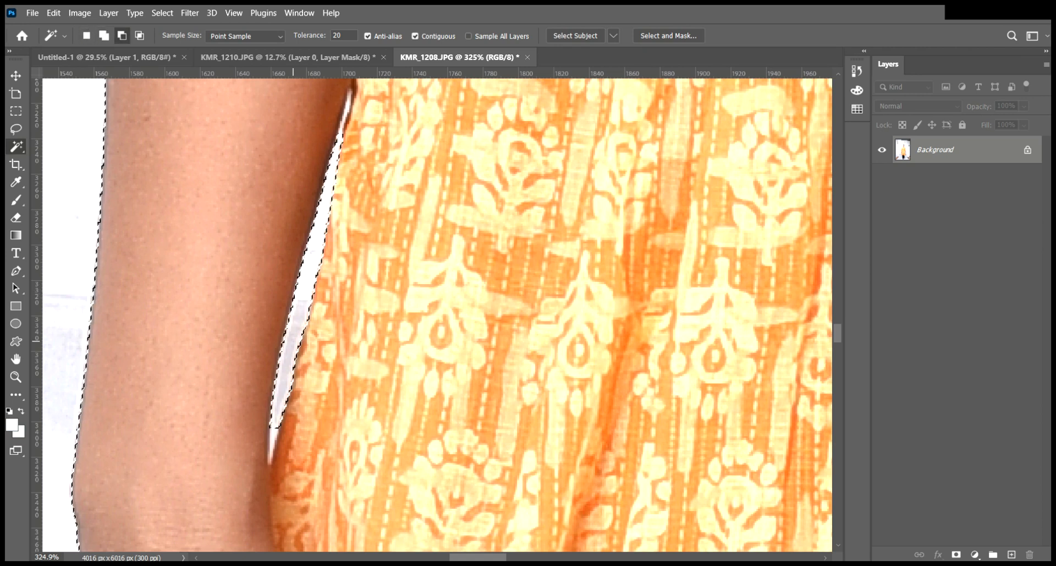
click(274, 434)
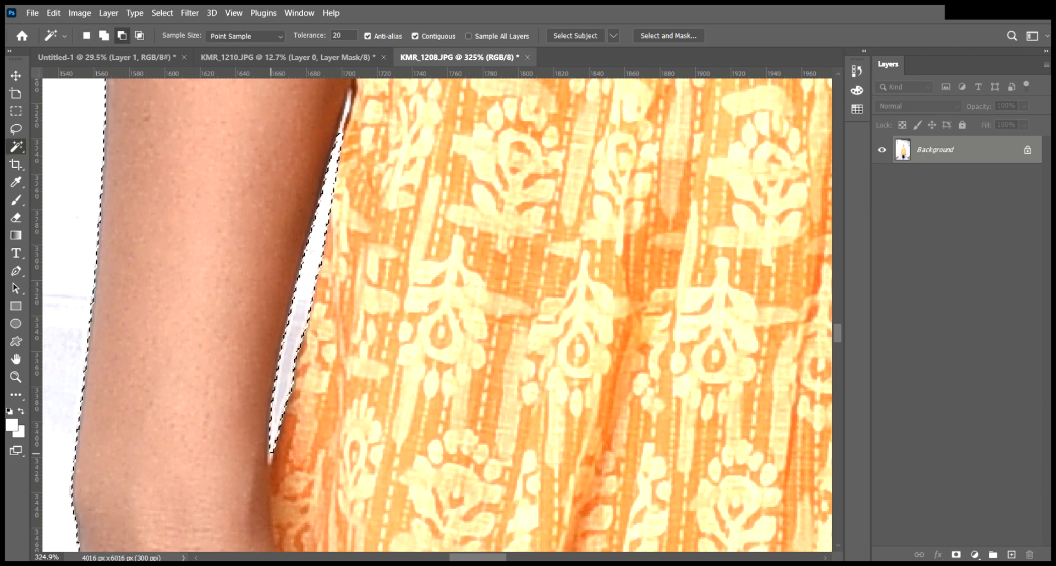
Step: Add the missed hair beside the neck to the selection with the Lasso
scroll(432, 314, right, 15)
scroll(432, 314, right, 3)
scroll(433, 314, down, 10)
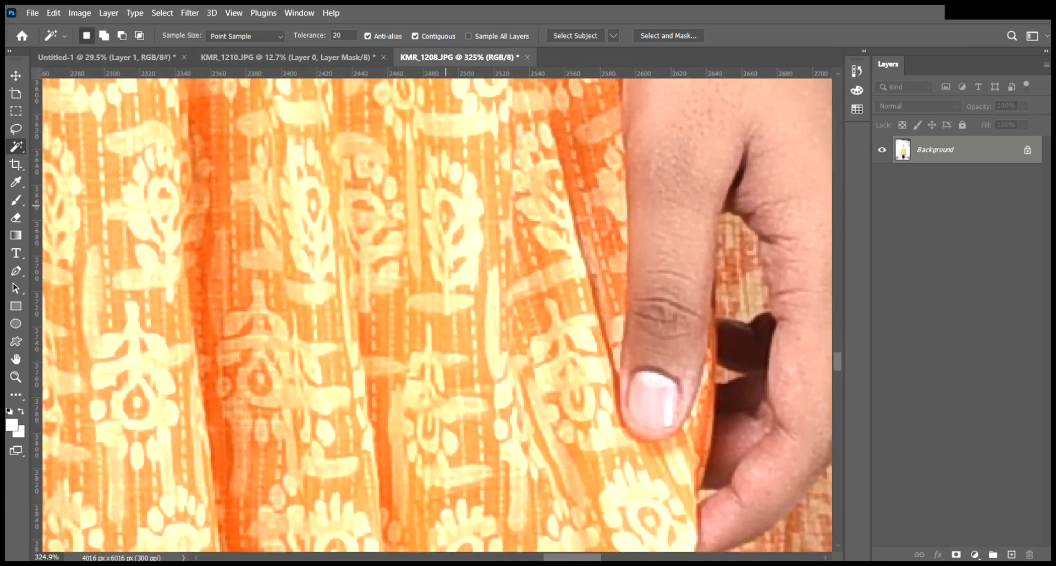
drag(431, 234, 333, 233)
drag(336, 187, 356, 492)
drag(369, 193, 357, 377)
drag(299, 240, 371, 267)
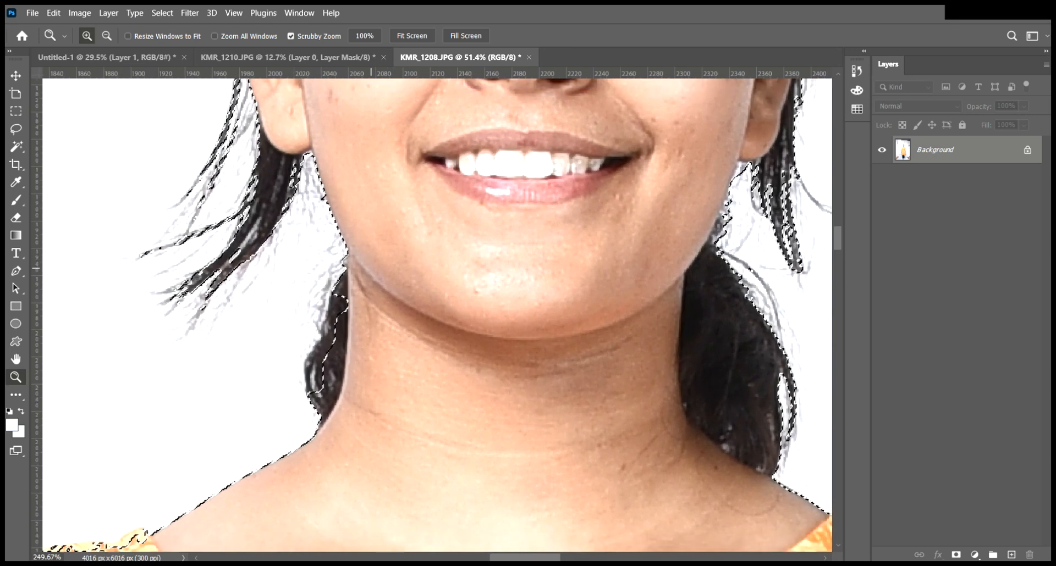
key(l)
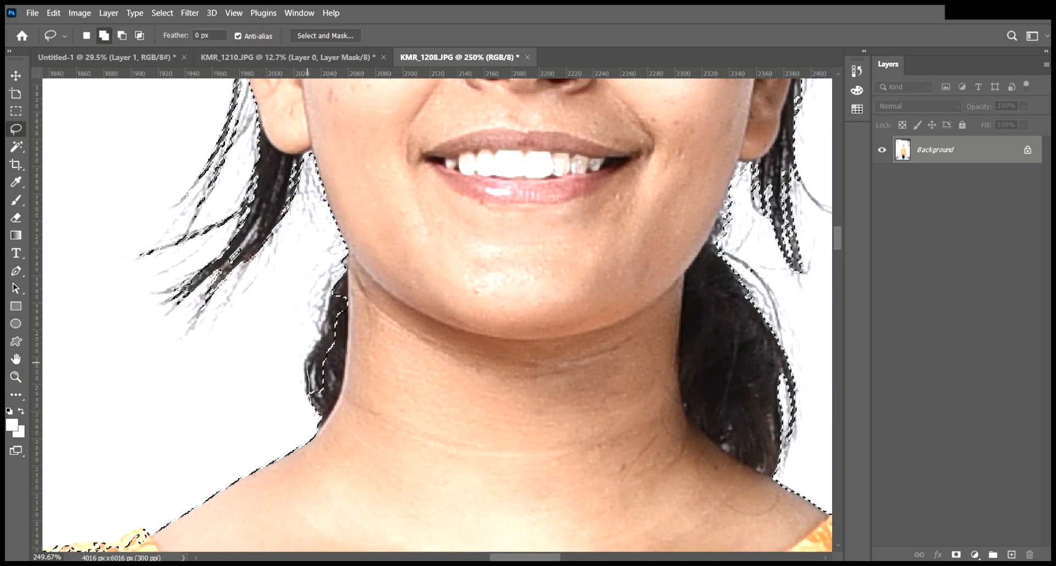
drag(346, 269, 346, 268)
drag(443, 334, 346, 324)
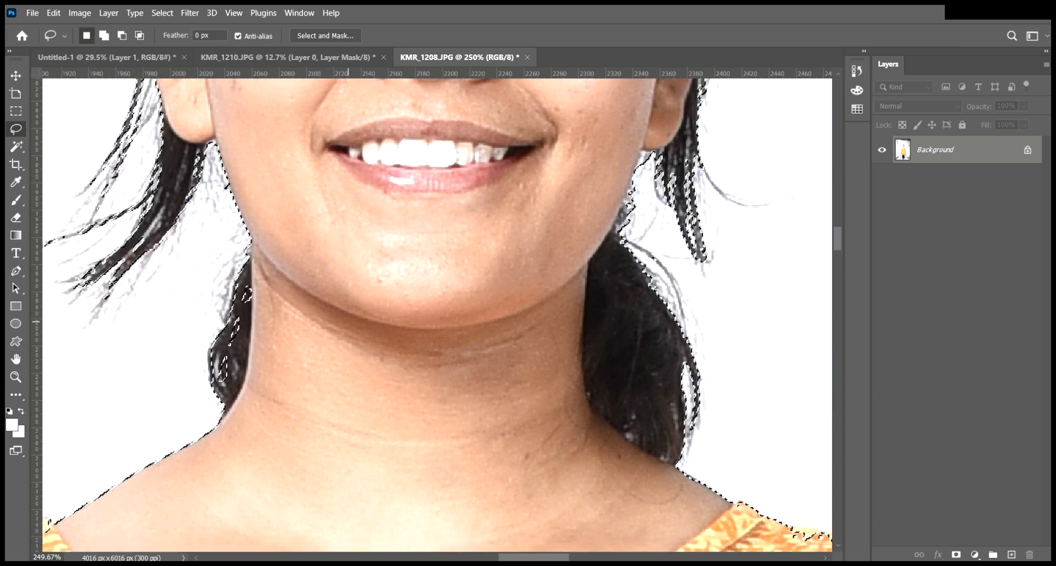
drag(262, 284, 242, 289)
mouse_move(233, 322)
mouse_down()
mouse_move(224, 395)
mouse_move(275, 291)
mouse_up()
Step: Open the selection in the Select and Mask workspace
mouse_move(525, 333)
mouse_down()
mouse_move(431, 325)
mouse_move(421, 177)
mouse_up()
drag(437, 259, 408, 236)
key(ctrl+z)
drag(431, 274, 406, 236)
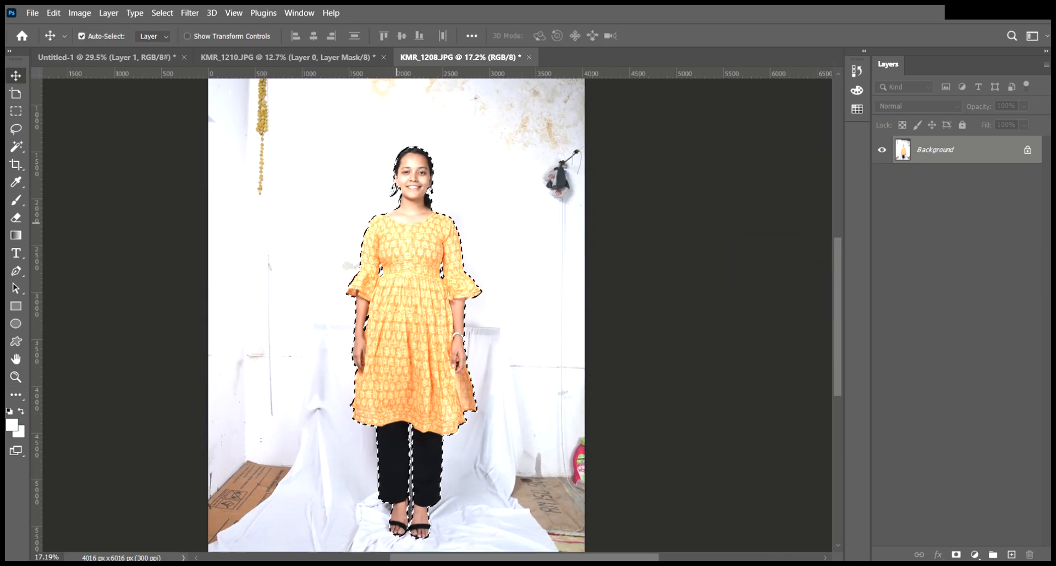
click(16, 147)
click(650, 36)
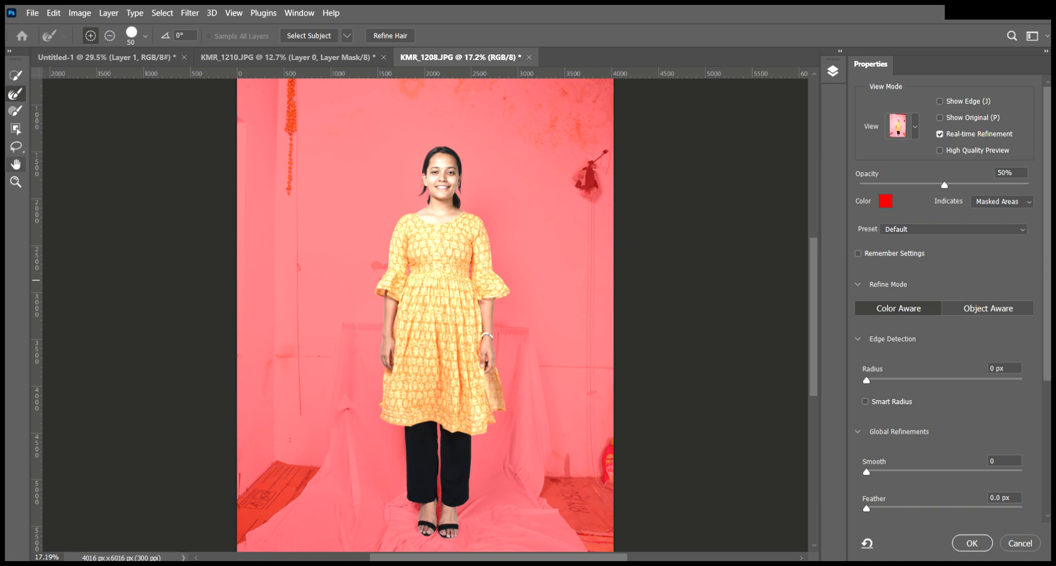
Step: Brush over the loose strands below the ear and beside the neck with the Refine Edge Brush at size 50
key(z)
drag(448, 167, 539, 172)
drag(318, 326, 334, 325)
click(16, 94)
drag(267, 311, 243, 365)
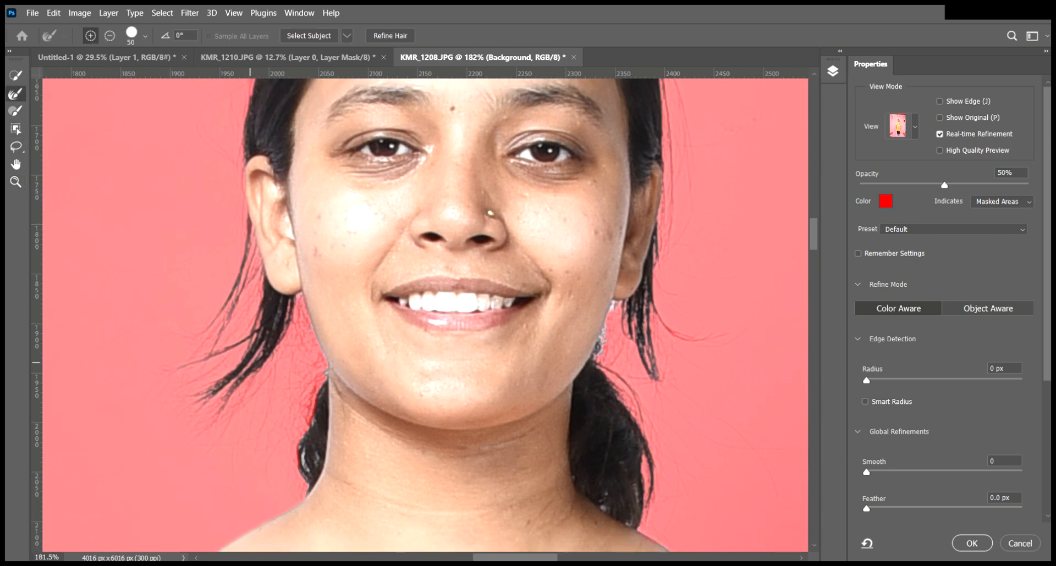
mouse_move(309, 321)
mouse_down()
mouse_move(324, 357)
mouse_move(294, 464)
mouse_move(304, 469)
mouse_up()
Step: Refine the edge at the shoulder and along the ponytail beside the nose-stud side with a size 25 brush
scroll(304, 469, down, 1)
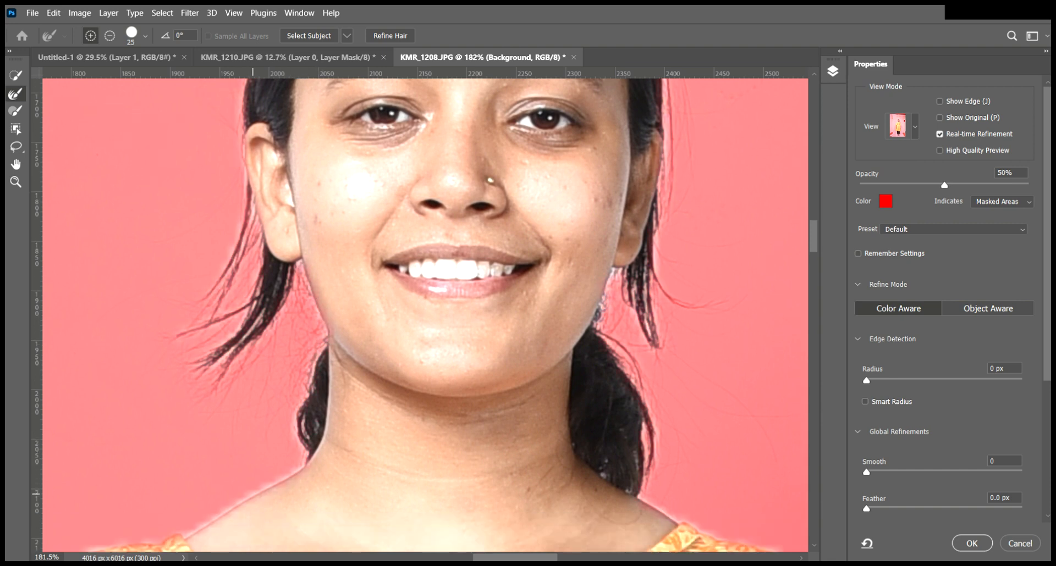
scroll(252, 490, down, 1)
drag(684, 469, 672, 466)
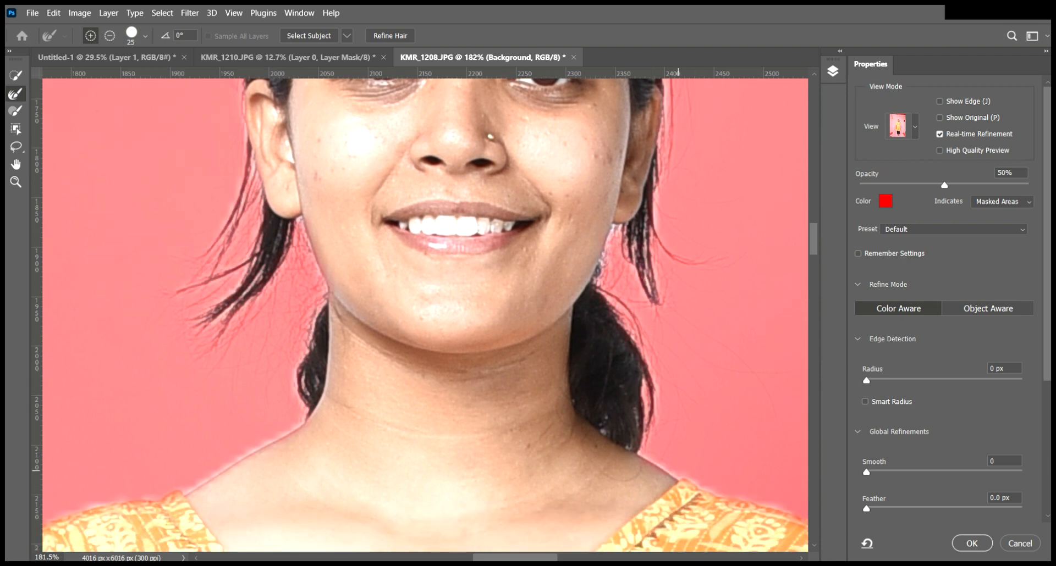
scroll(419, 315, up, 1)
mouse_move(614, 287)
mouse_down()
mouse_move(606, 341)
mouse_move(662, 361)
mouse_up()
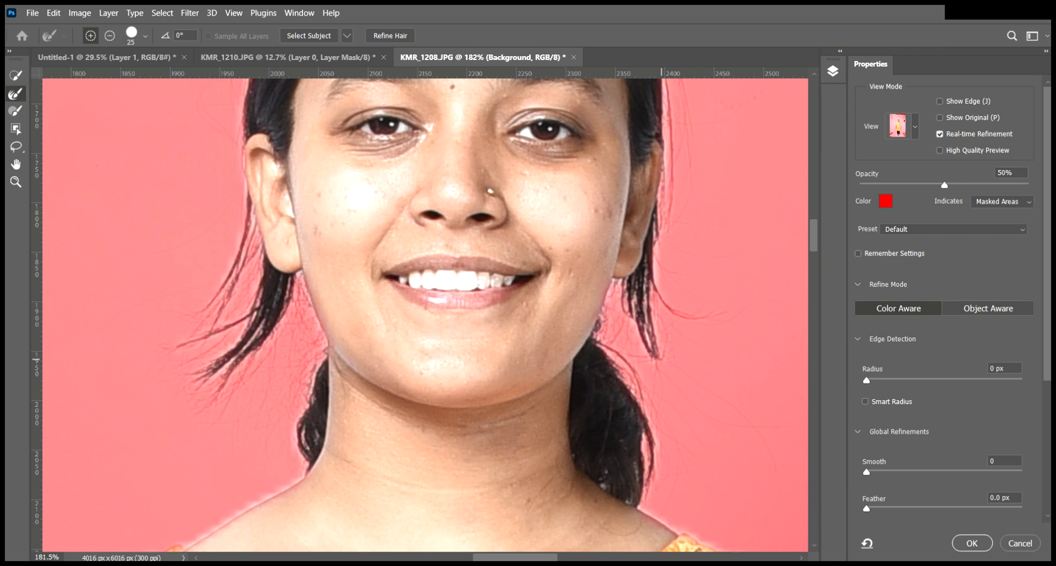
Step: Examine the mask edge around the top of the head and down the dress
scroll(419, 315, up, 6)
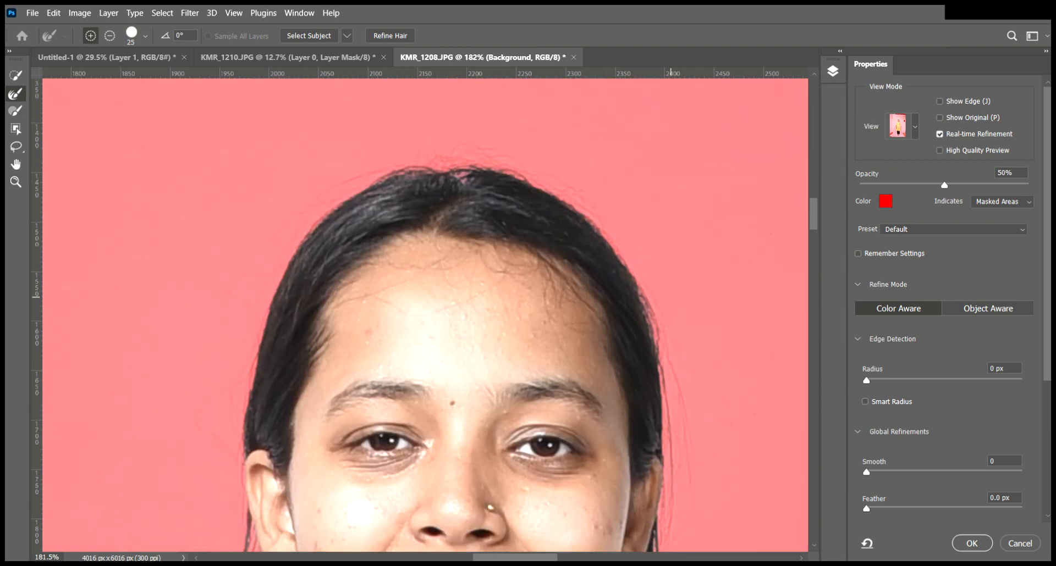
scroll(646, 280, up, 2)
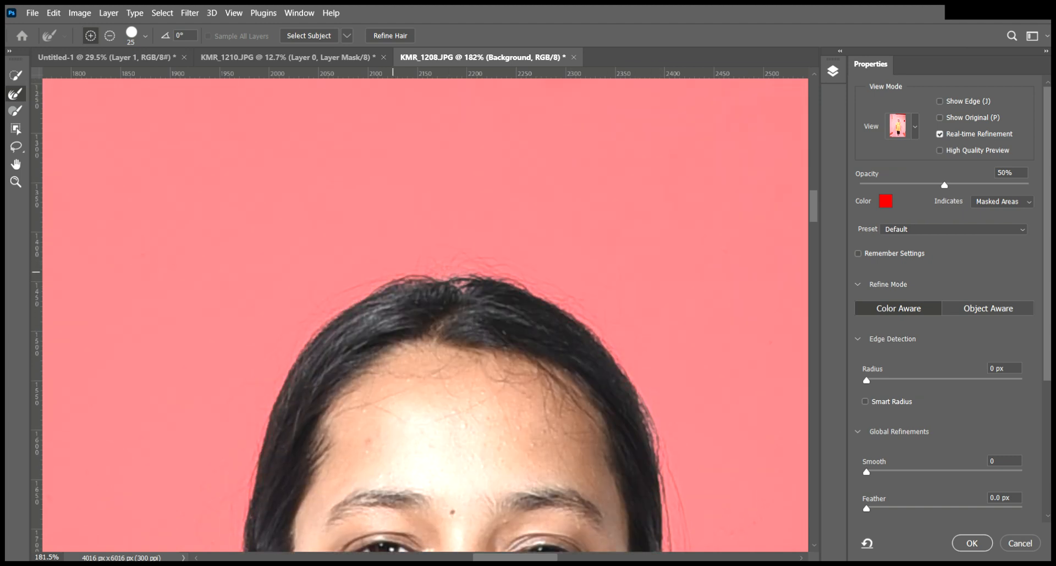
scroll(392, 271, down, 5)
scroll(425, 315, down, 12)
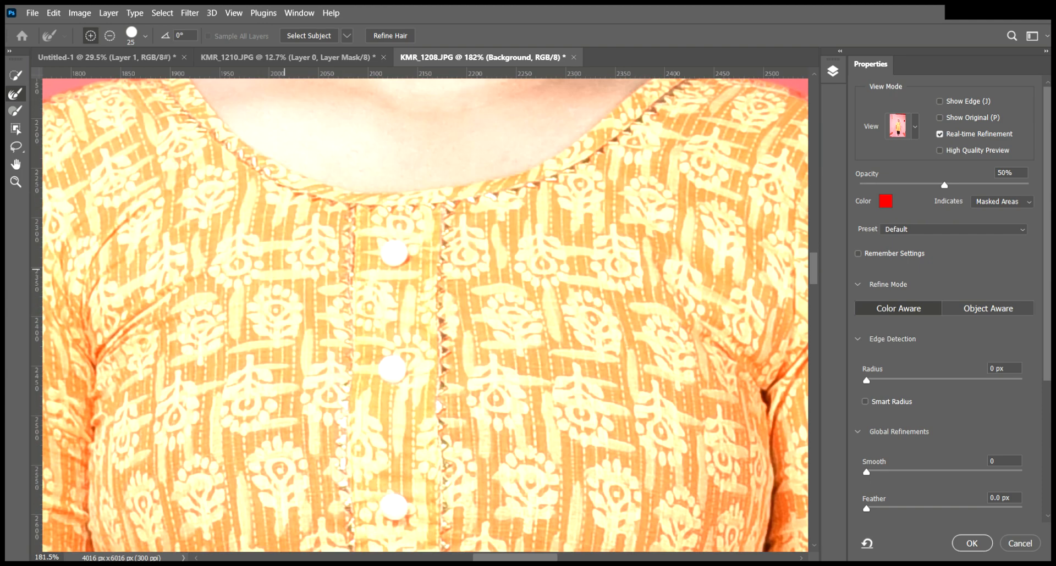
key(ctrl+minus)
key(ctrl+minus)
key(ctrl+minus)
scroll(476, 342, down, 2)
scroll(477, 343, up, 1)
scroll(533, 355, down, 5)
Step: Refine the mask edge over the bracelet's outer beads with the Refine Edge Brush at size 25
key(ctrl+plus)
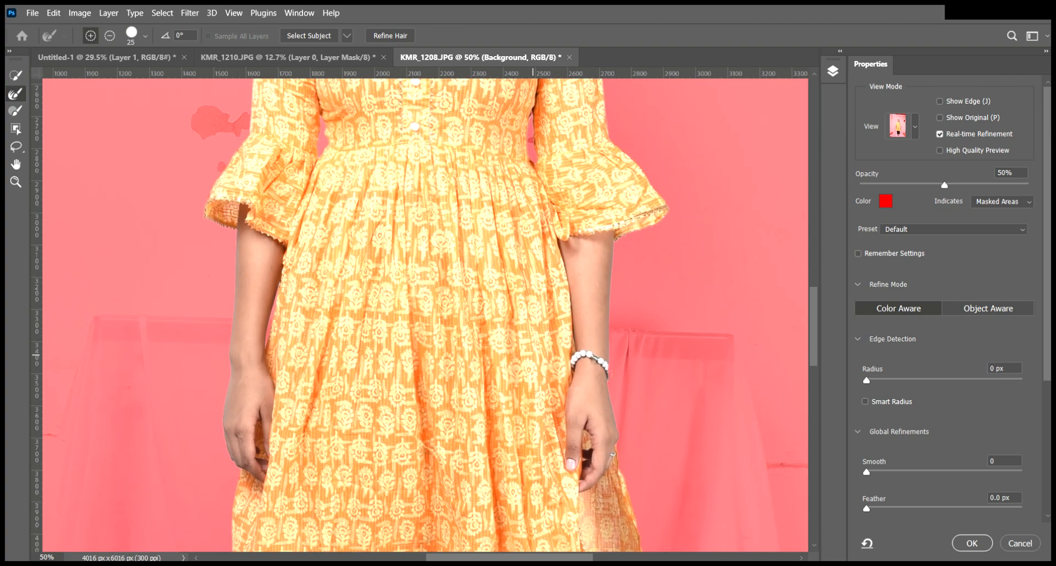
key(ctrl+plus)
key(ctrl+plus)
key(ctrl+plus)
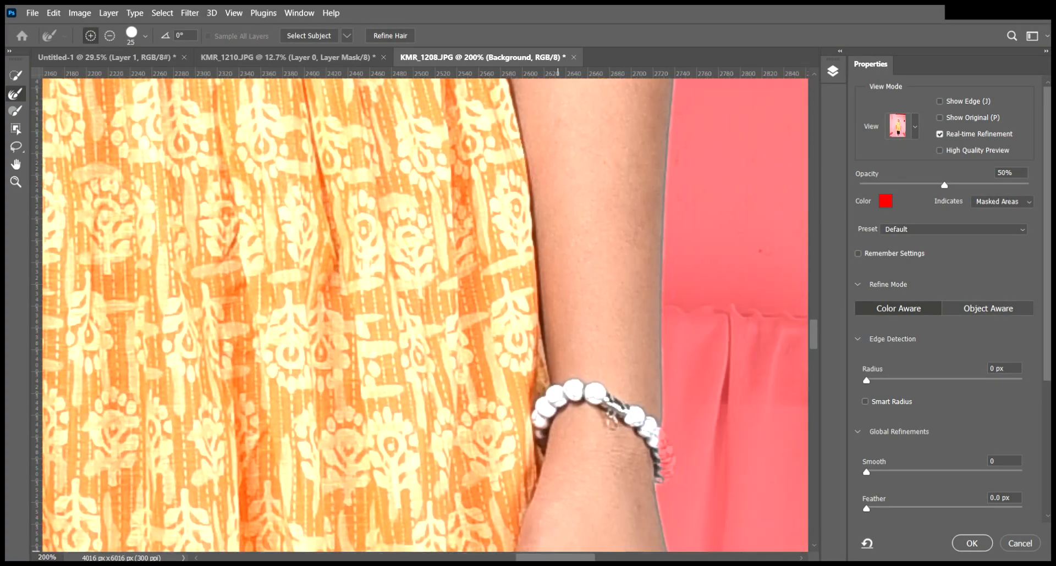
drag(558, 558, 566, 558)
scroll(565, 355, down, 4)
drag(572, 281, 579, 307)
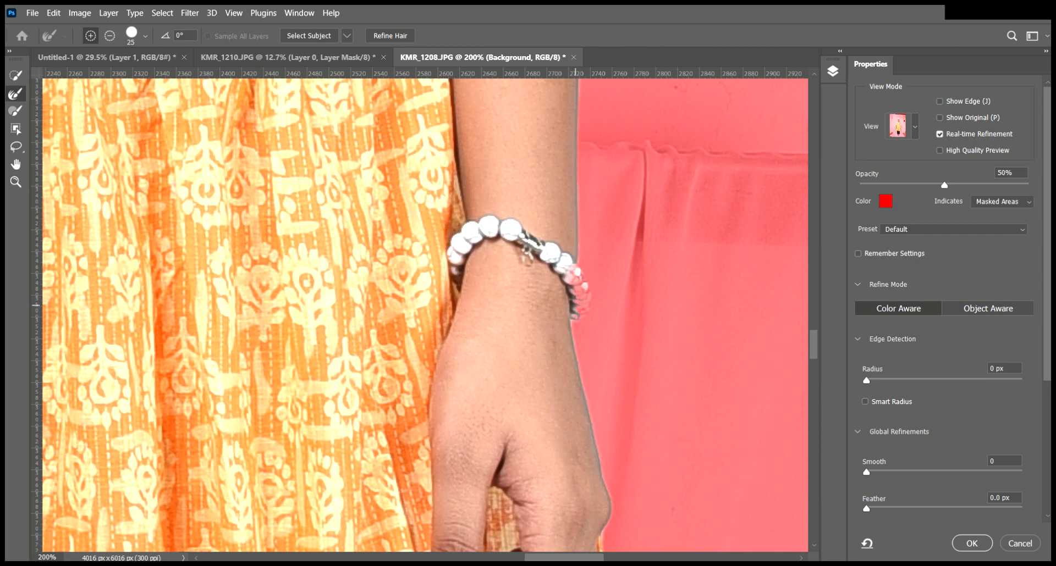
Step: Reduce the Refine Edge Brush to size 9 and rework the mask edge along the bracelet's outer beads
key(bracketleft)
key(bracketleft)
key(bracketleft)
mouse_move(576, 271)
alt+mouse_down()
mouse_move(585, 294)
mouse_move(570, 274)
alt+mouse_up()
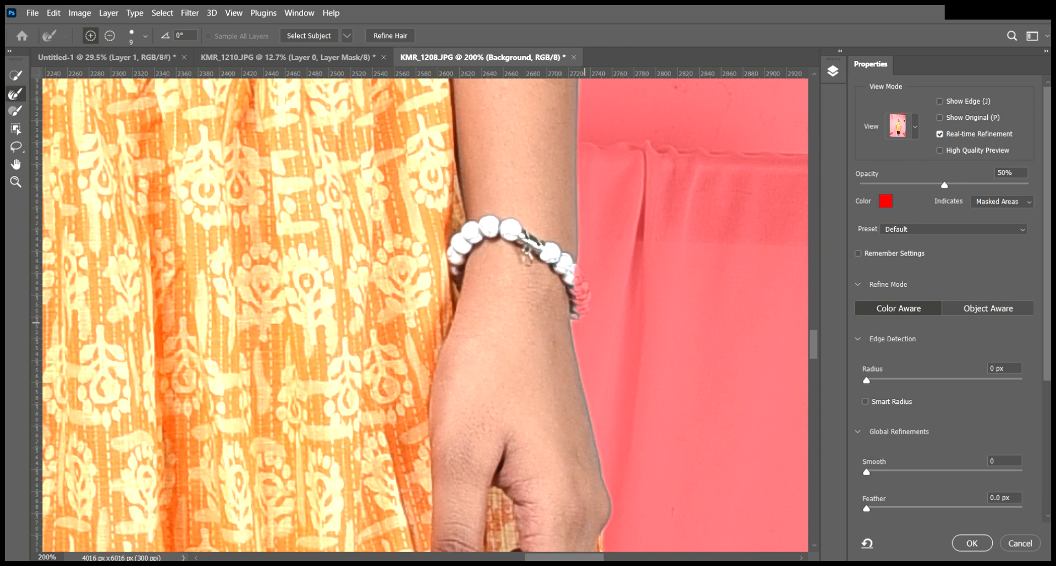
drag(574, 270, 581, 301)
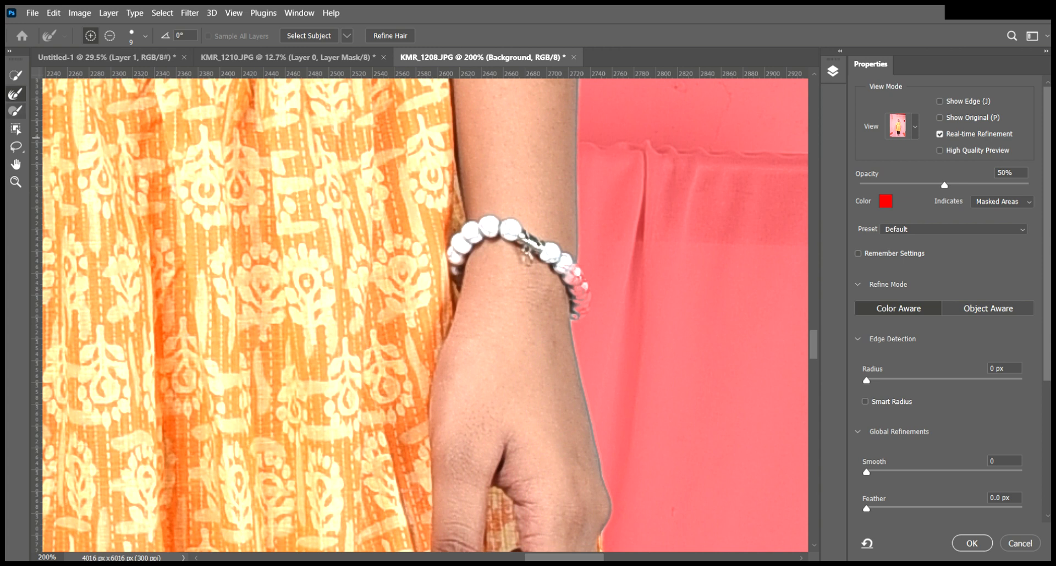
Step: Add the bracelet's outer beads to the selection with freehand Lasso outlines along their edge
click(15, 146)
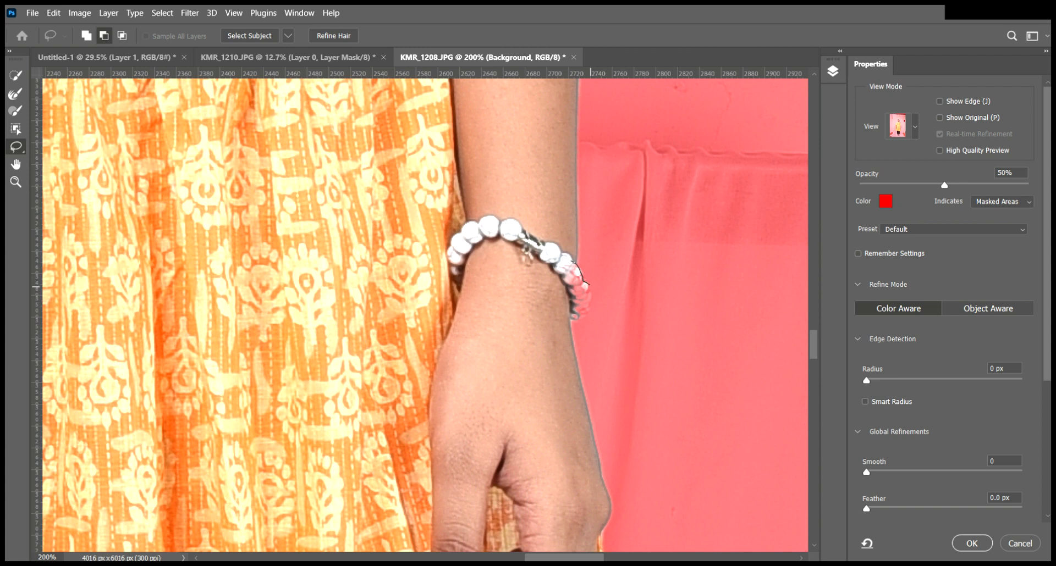
mouse_move(575, 318)
mouse_down()
mouse_move(543, 296)
mouse_move(572, 261)
mouse_up()
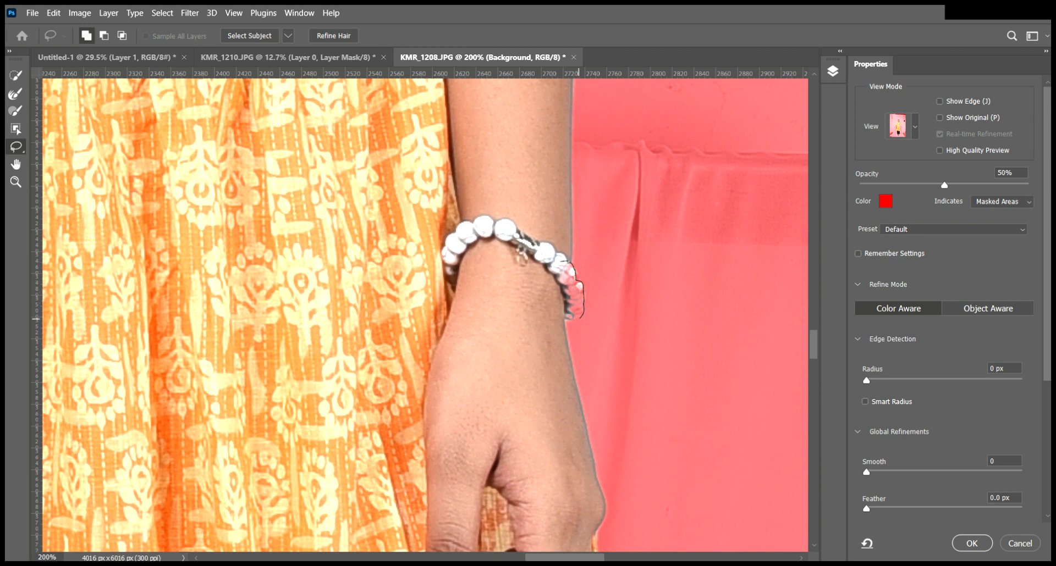
drag(562, 321, 554, 265)
mouse_move(557, 313)
mouse_down()
mouse_move(472, 307)
mouse_move(489, 224)
mouse_up()
Step: Clean up the mask at the upper end of the narrow background gap in the yellow dress with the Lasso
key(ctrl+space)
drag(488, 299, 474, 302)
drag(442, 332, 447, 88)
mouse_move(410, 467)
mouse_down()
mouse_move(452, 467)
mouse_move(401, 464)
mouse_up()
drag(408, 220, 391, 338)
drag(395, 129, 387, 431)
drag(427, 333, 508, 369)
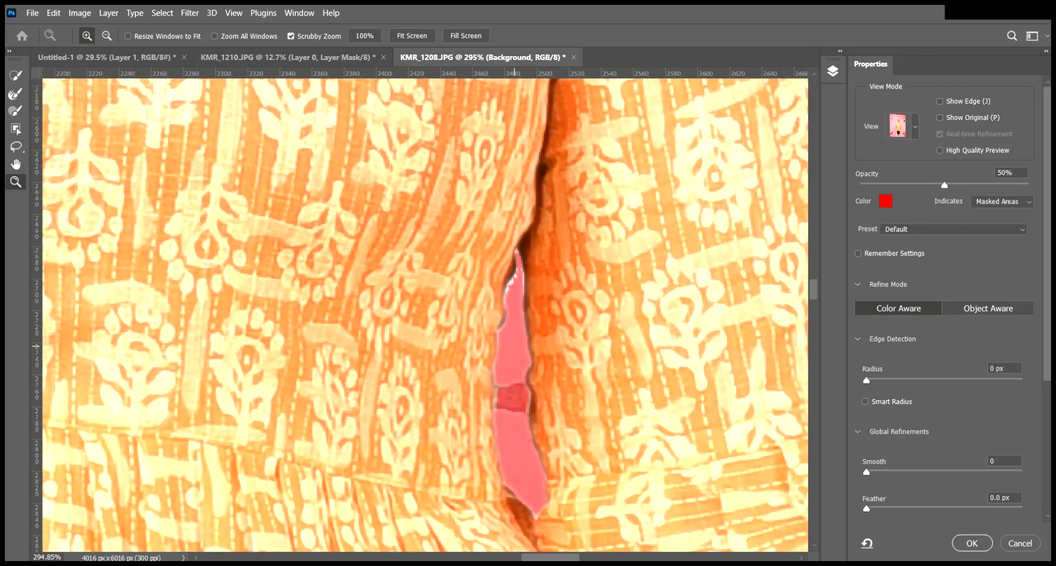
key(l)
mouse_move(516, 270)
mouse_down()
mouse_move(506, 292)
mouse_move(517, 296)
mouse_move(518, 274)
mouse_move(508, 299)
mouse_move(452, 301)
mouse_up()
Step: Subtract the sliver of background between the jaw and the loose hair below the ear on the nose-stud side with the Lasso
key(ctrl+space)
drag(444, 360, 419, 287)
drag(423, 172, 497, 177)
drag(466, 268, 510, 376)
key(l)
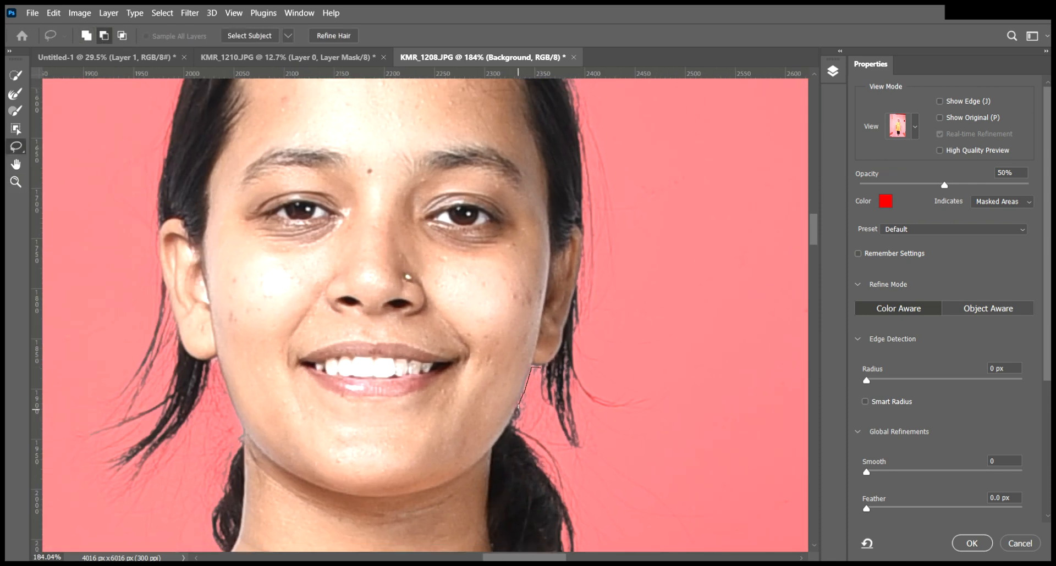
key(z)
mouse_move(541, 390)
mouse_down()
mouse_move(525, 400)
mouse_move(484, 387)
mouse_up()
drag(503, 435, 439, 257)
drag(460, 312, 433, 315)
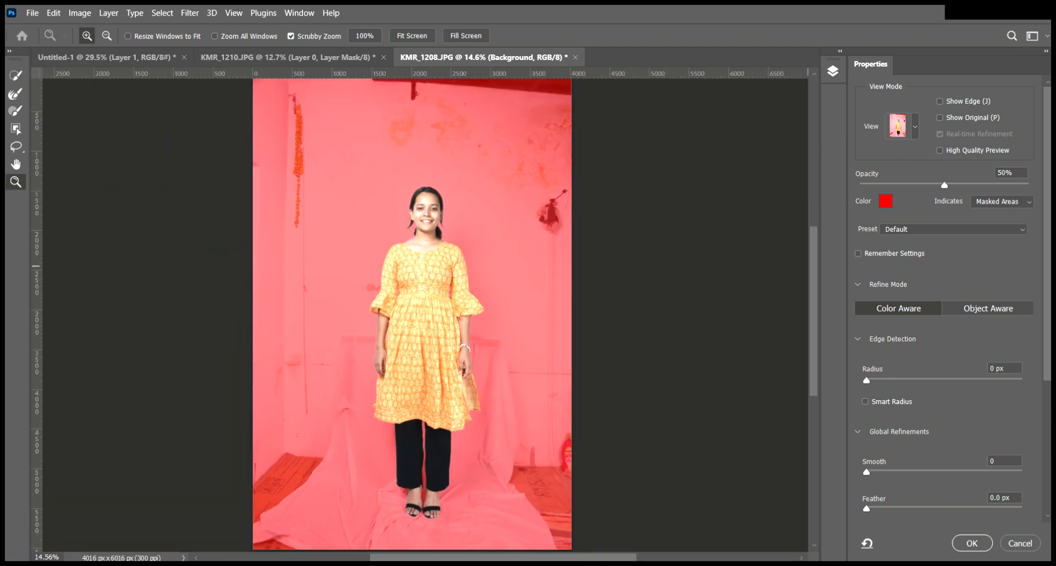
Step: Set the edge detection Radius to 1 px, Smooth to 9 and Shift Edge to -21%
drag(866, 381, 877, 380)
drag(866, 472, 880, 471)
scroll(944, 297, down, 3)
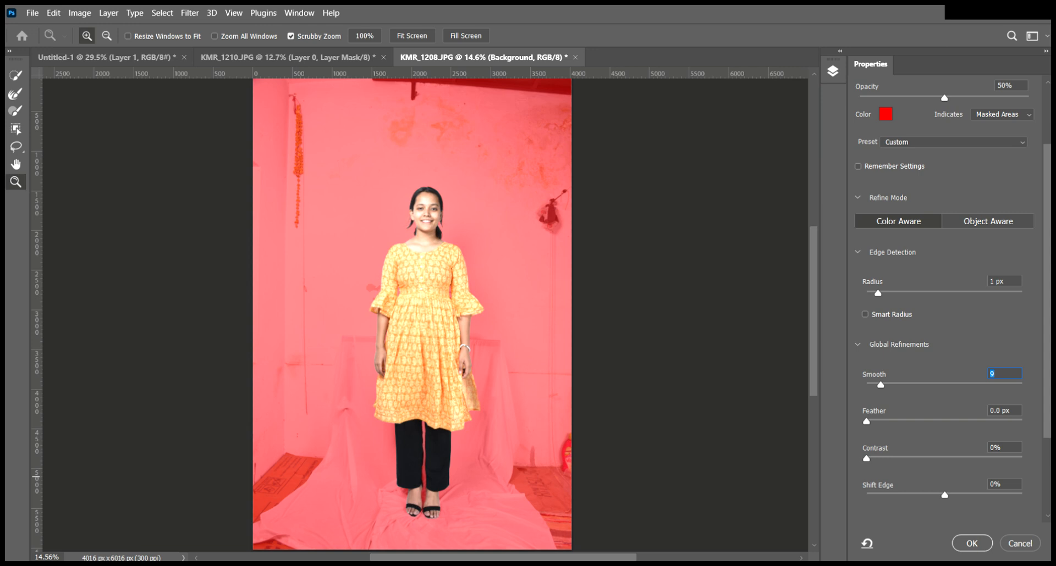
drag(945, 494, 928, 495)
Step: Refine the hair edge beside the jaw on the nose-stud side with the Refine Edge Brush at size 9
drag(418, 200, 547, 204)
drag(347, 324, 326, 197)
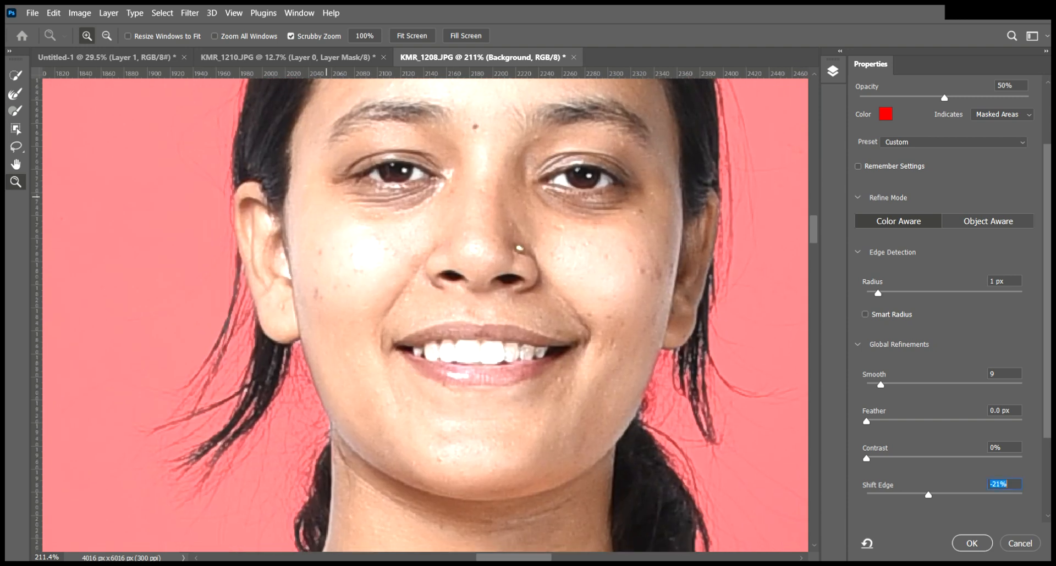
key(r)
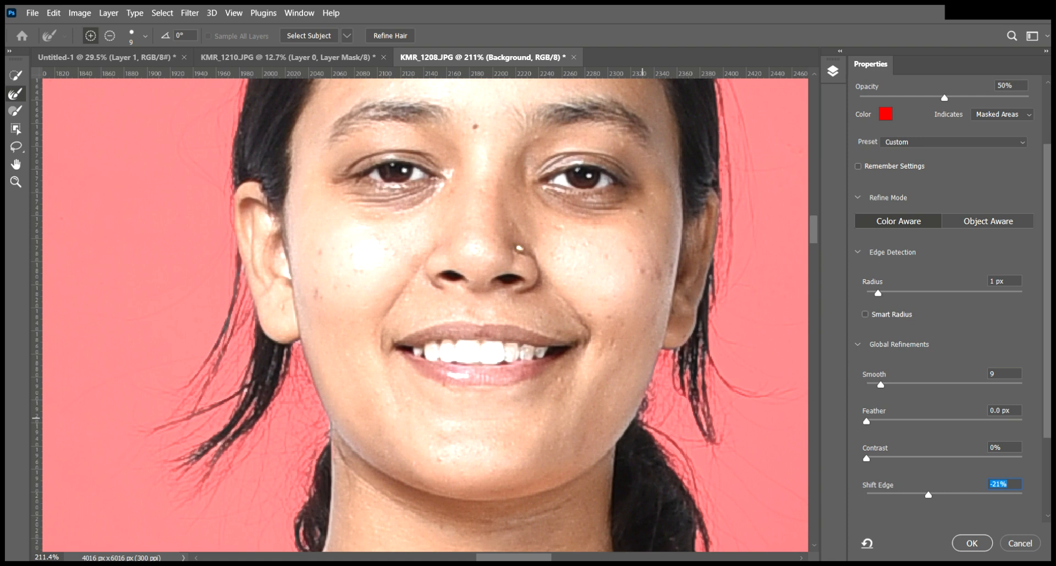
drag(471, 247, 477, 373)
drag(456, 211, 461, 417)
Step: Check the mask edge along the dress and hand, and apply the refined selection
key(z)
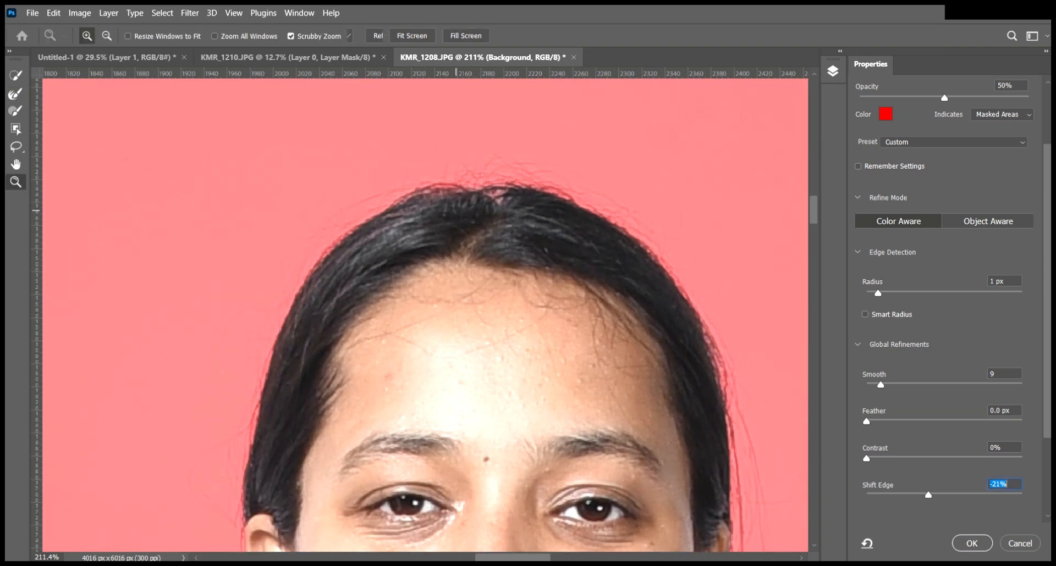
drag(520, 252, 438, 250)
drag(505, 481, 414, 212)
drag(413, 465, 409, 254)
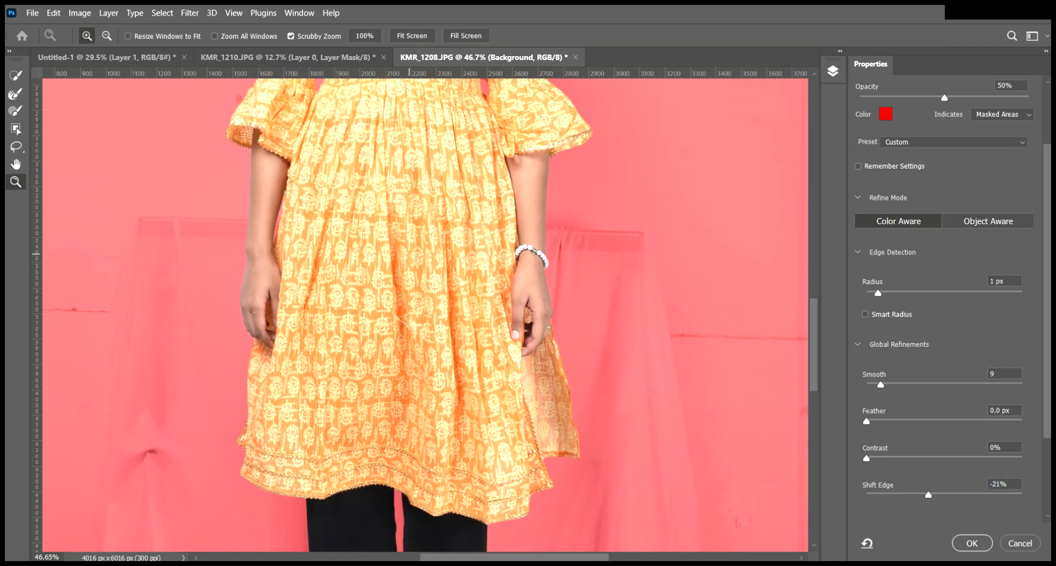
drag(256, 359, 226, 347)
key(r)
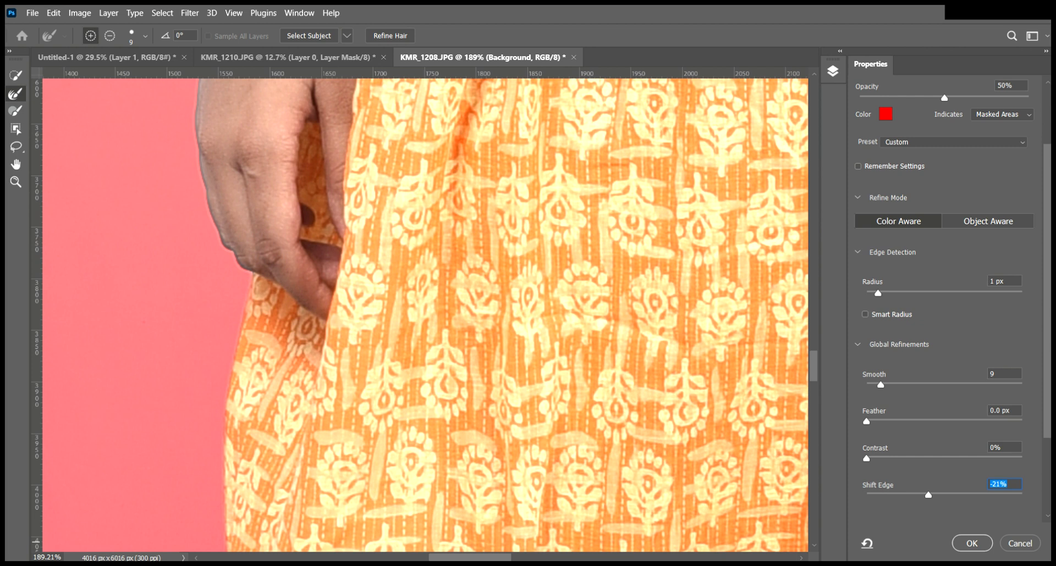
key(Return)
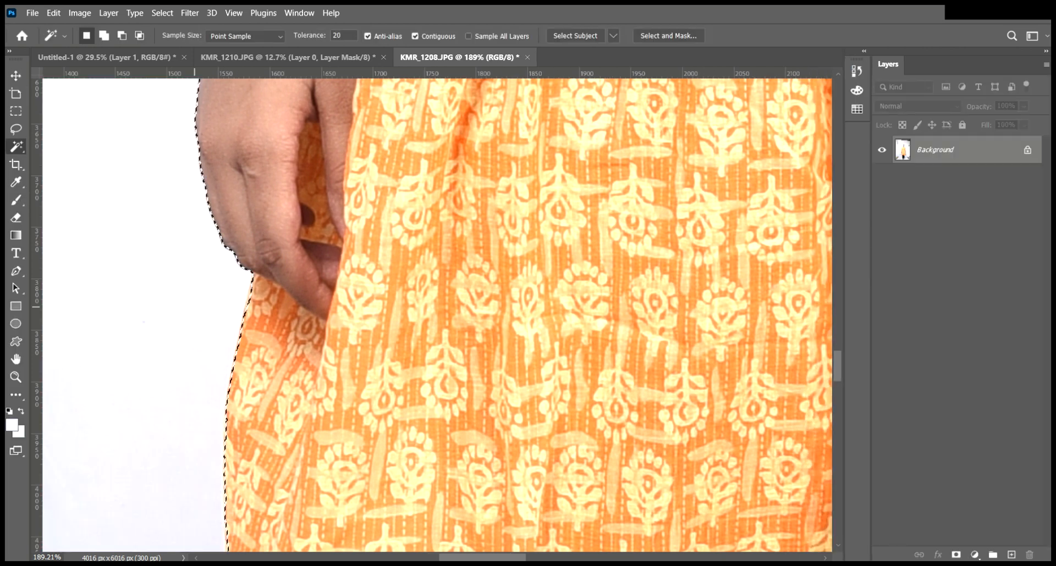
Step: Add a layer mask that hides the selected woman and duplicate the masked layer
key(ctrl+0)
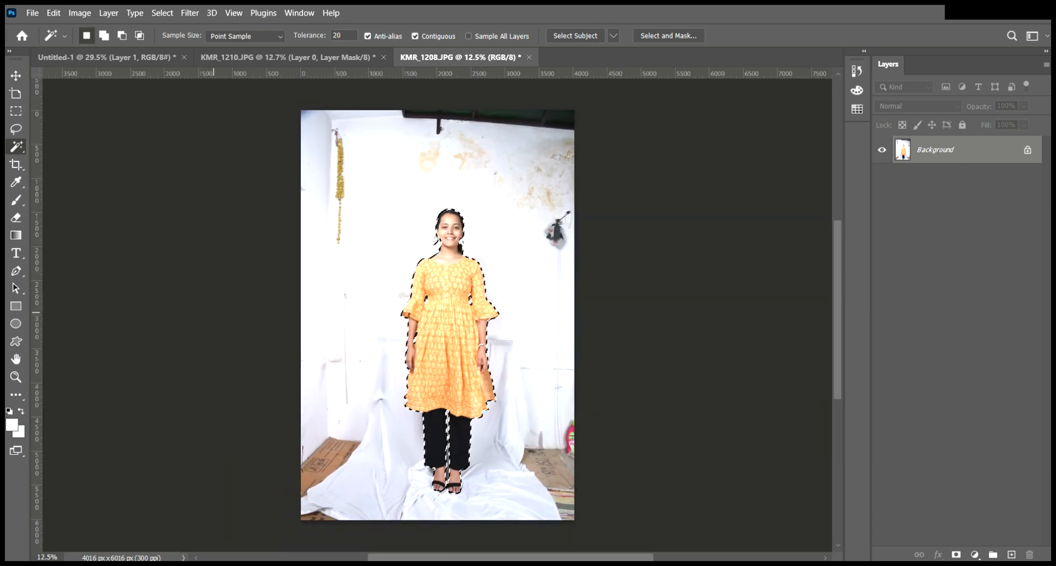
key(ctrl+minus)
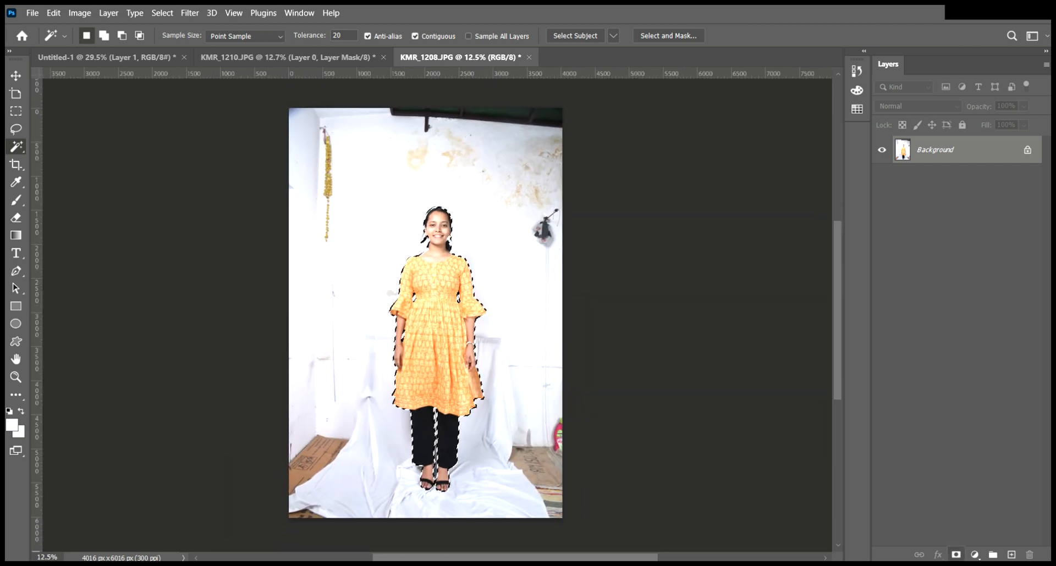
alt+click(955, 554)
scroll(472, 418, right, 1)
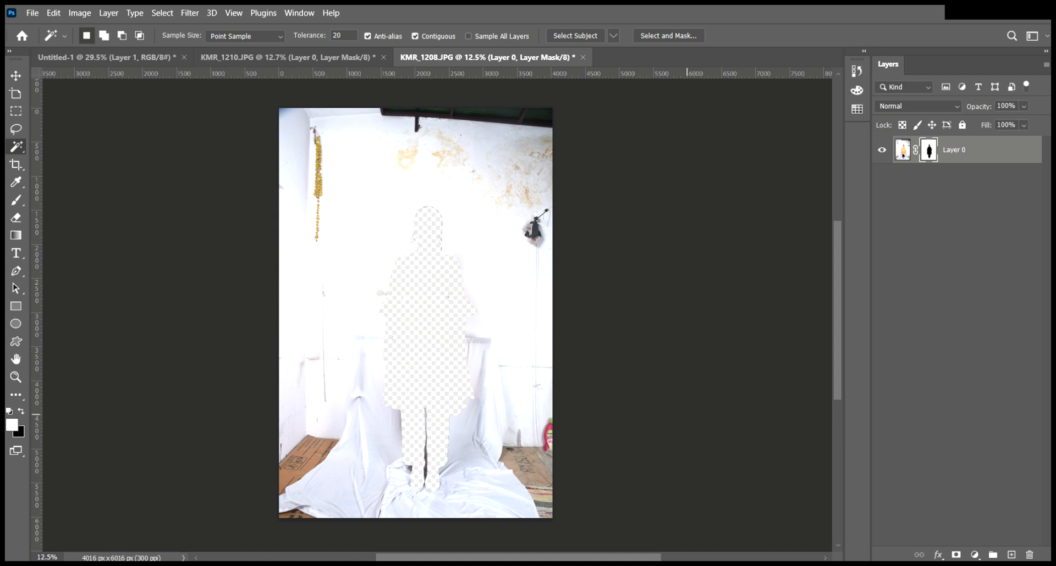
key(ctrl+j)
scroll(705, 334, right, 1)
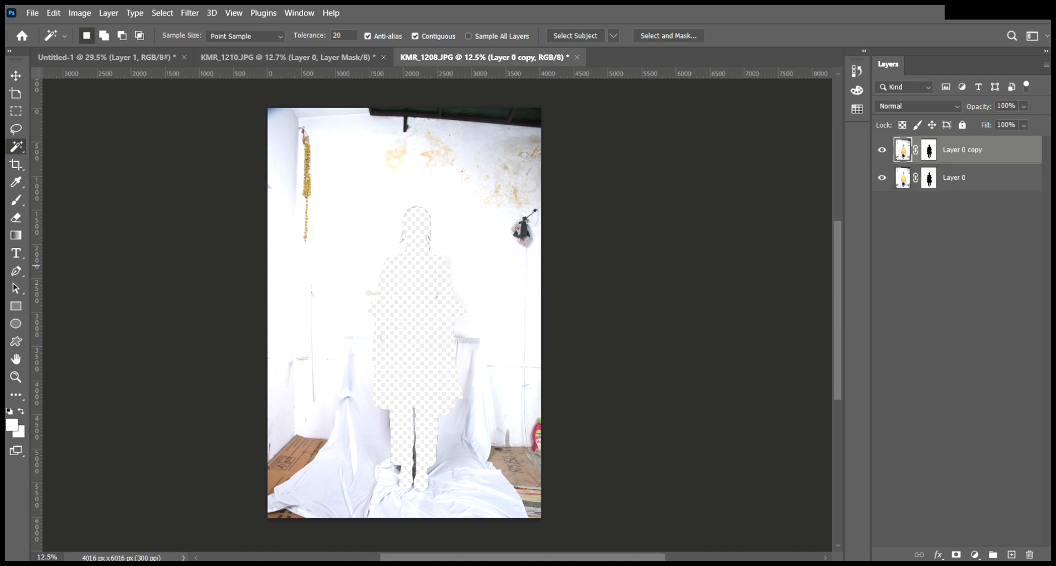
Step: Create a new layer beneath both photo layers and fill it with white
click(979, 169)
key(ctrl+alt+shift+n)
key(ctrl+bracketleft)
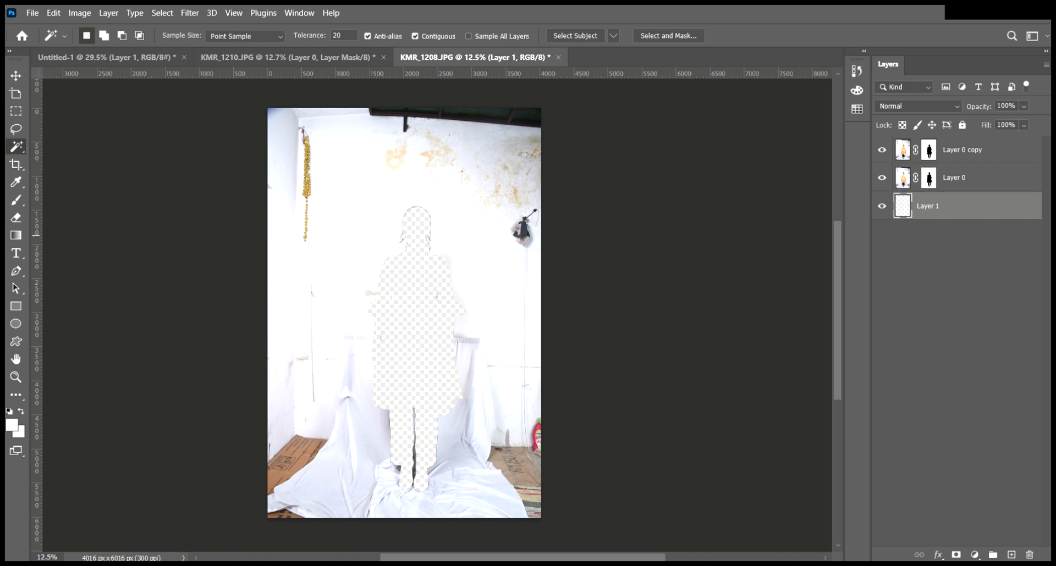
key(alt+BackSpace)
key(ctrl+z)
key(b)
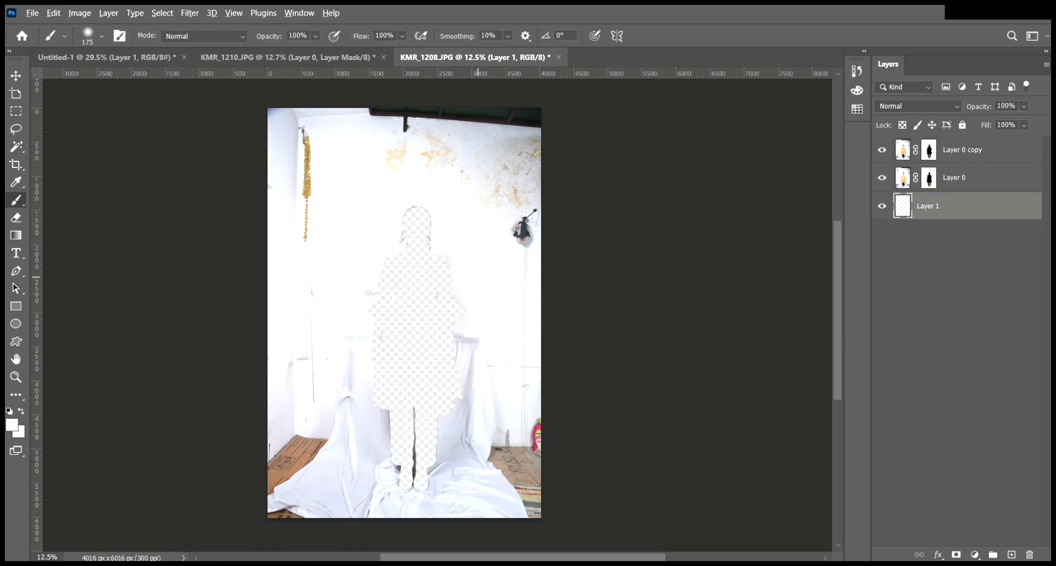
key(alt+BackSpace)
key(v)
Step: Invert the mask of Layer 0 to reveal the woman and hide Layer 0 copy
click(929, 179)
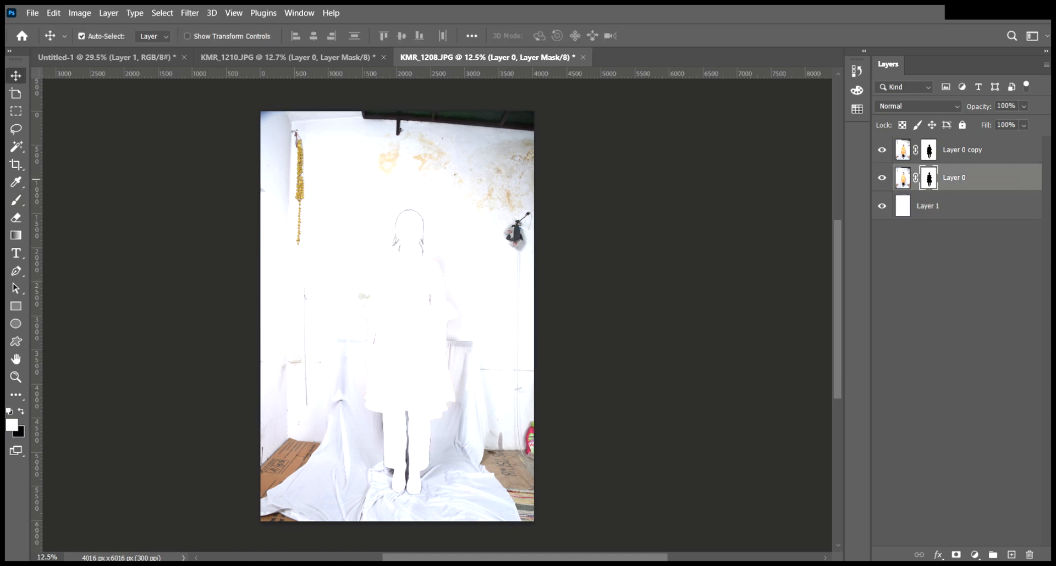
key(ctrl)
key(ctrl+i)
click(881, 149)
scroll(394, 385, down, 1)
Step: Move the cut-out woman upward and scale her layer to 213.55% so the dress fills the canvas
key(z)
drag(388, 356, 383, 204)
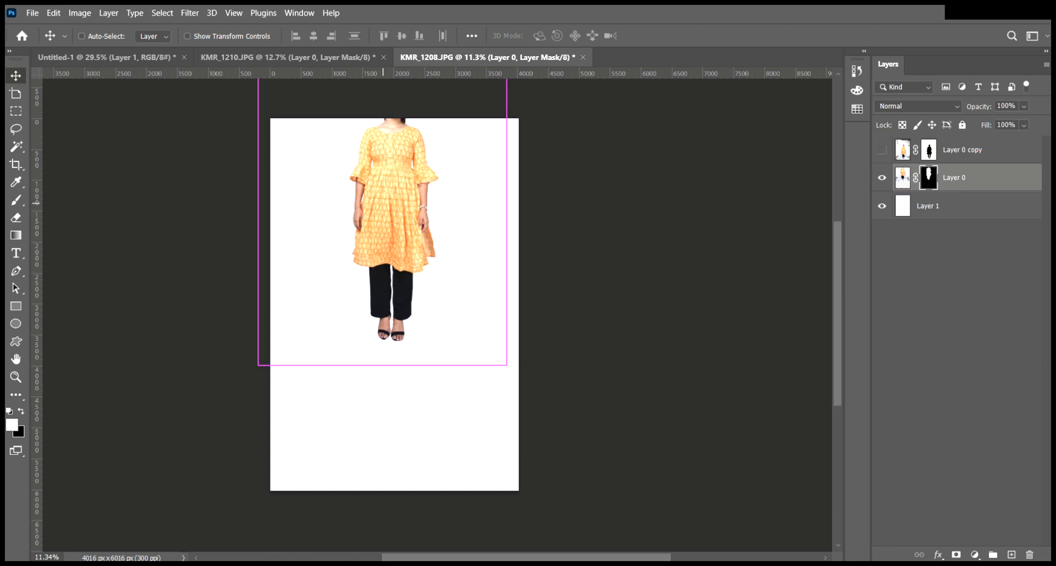
key(ctrl+t)
drag(383, 366, 385, 551)
scroll(400, 379, up, 5)
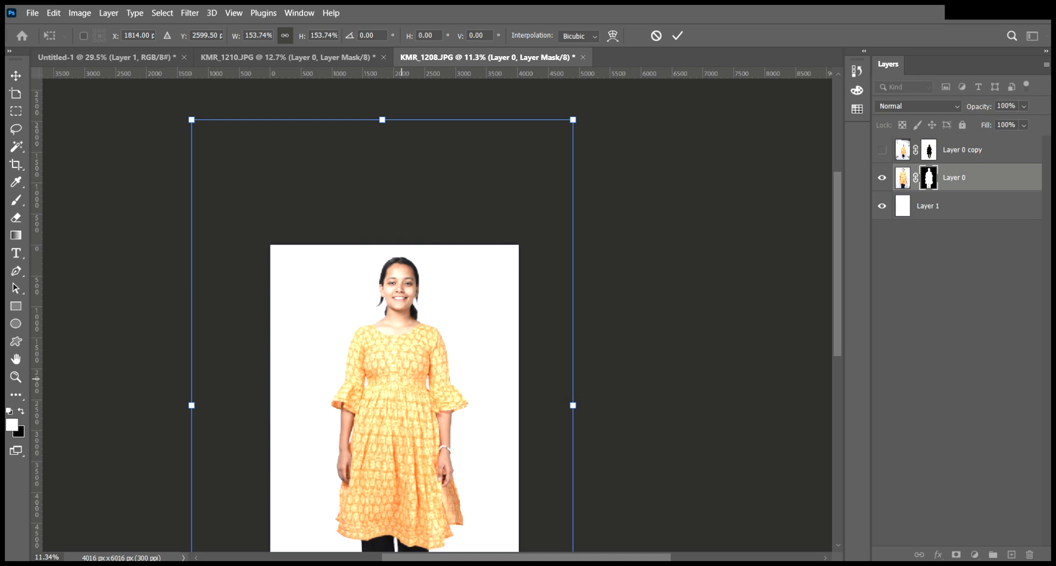
key(ctrl+minus)
key(ctrl+minus)
drag(404, 207, 405, 147)
scroll(429, 236, down, 5)
drag(407, 402, 404, 452)
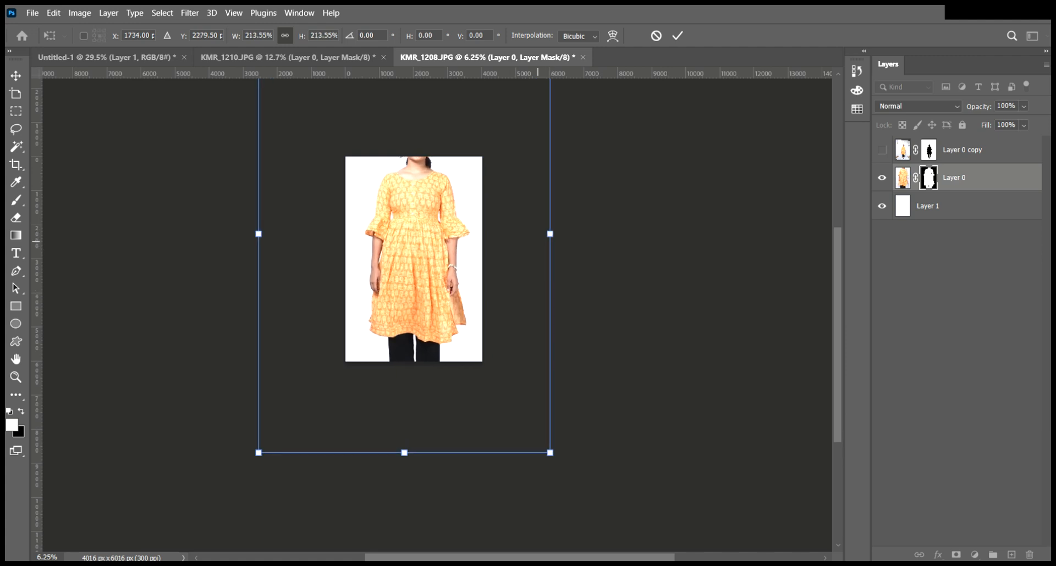
key(Return)
Step: Examine the cutout edges along the lower dress, hands and sheer side flap
key(z)
drag(415, 215, 486, 221)
drag(528, 453, 566, 465)
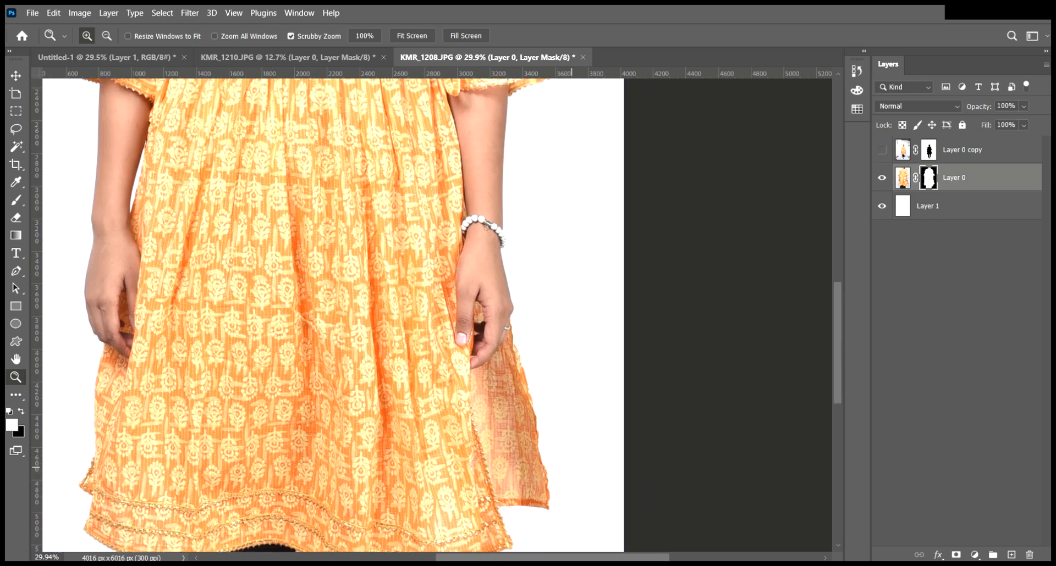
mouse_move(78, 406)
mouse_down()
mouse_move(119, 413)
mouse_move(78, 409)
mouse_up()
scroll(305, 392, up, 3)
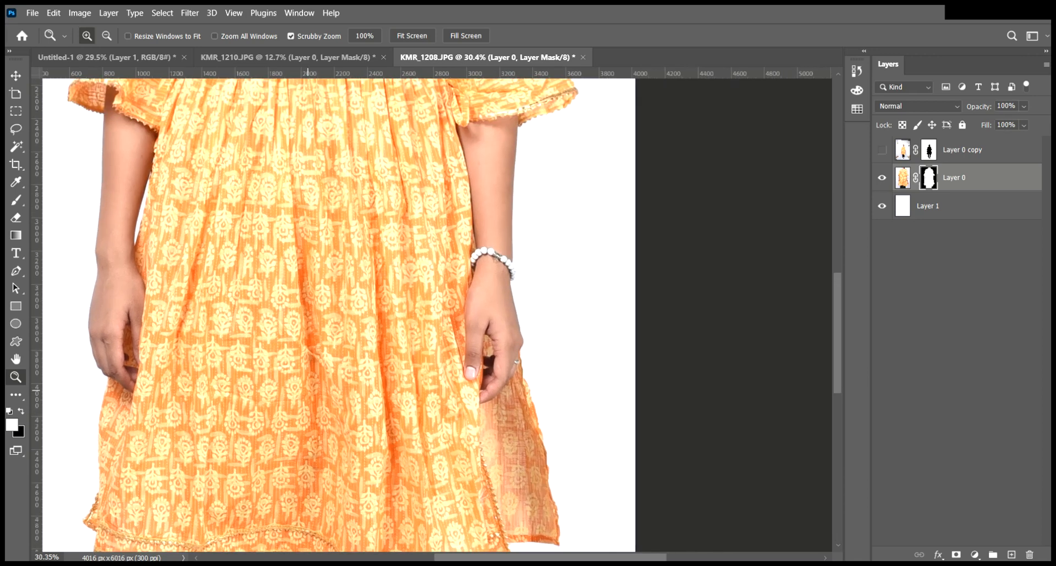
drag(351, 368, 391, 358)
key(v)
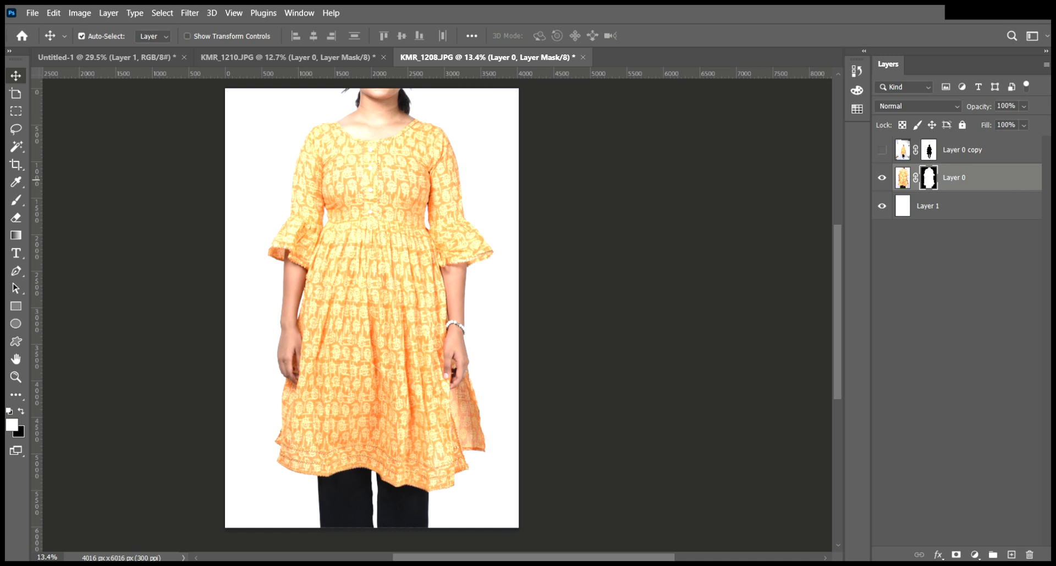
Step: Disable Layer 0's mask and activate its image for Quick Selection near the ringed hand
shift+click(928, 179)
key(z)
drag(473, 394, 541, 413)
key(p)
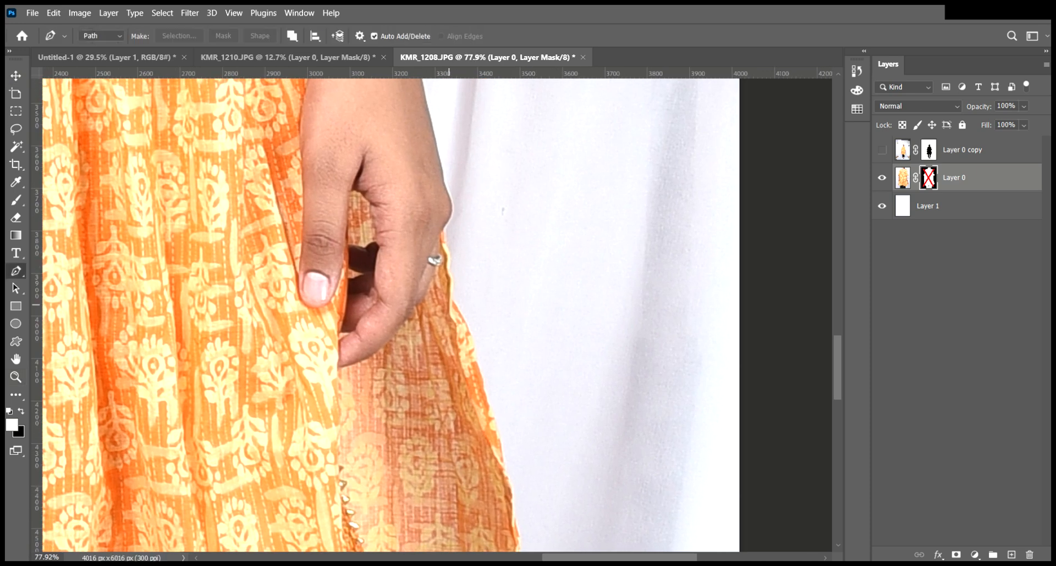
key(l)
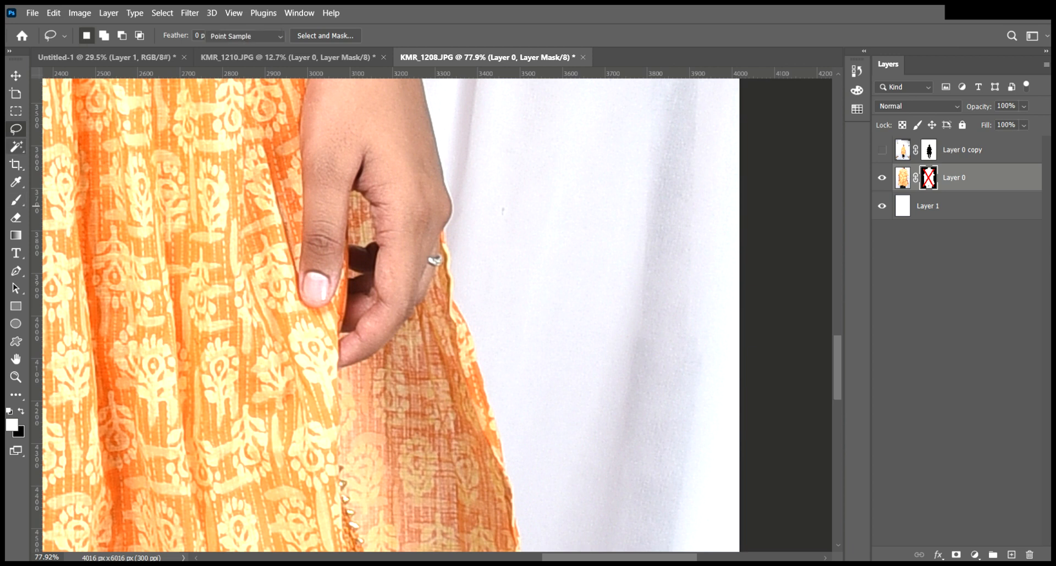
key(w)
key(shift+w)
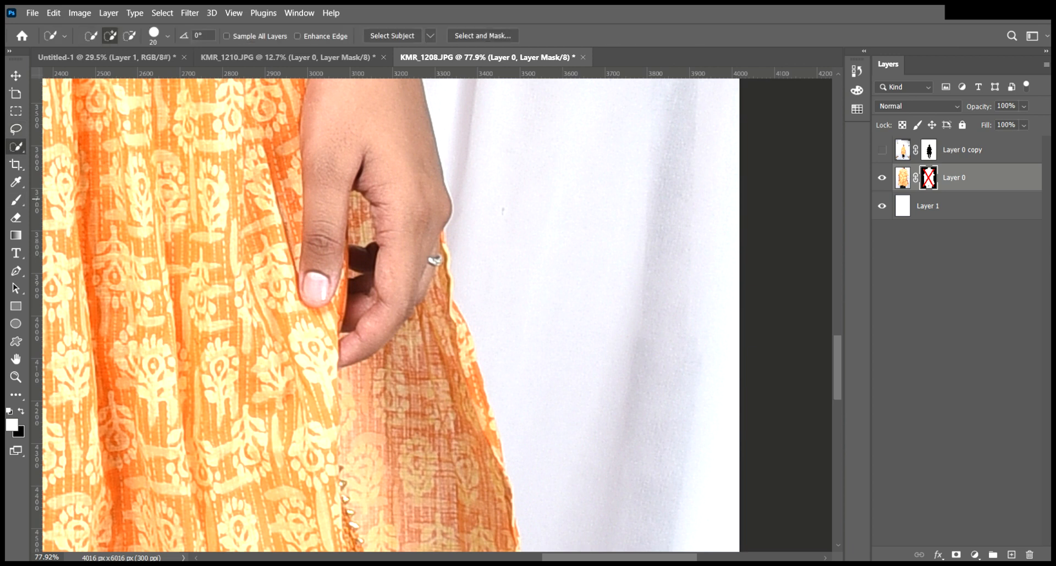
key(ctrl+2)
Step: Select the dress's sheer side flap with the size 20 Quick Selection tool and re-enable Layer 0's mask
mouse_move(438, 231)
mouse_down()
mouse_move(482, 423)
mouse_move(475, 313)
mouse_move(491, 360)
mouse_up()
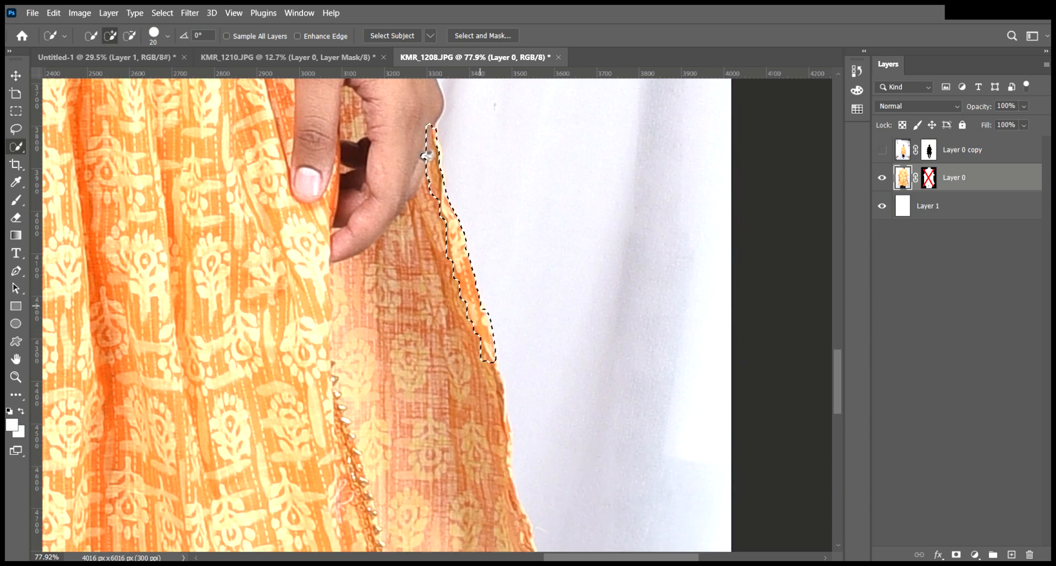
drag(427, 156, 419, 81)
drag(478, 271, 505, 435)
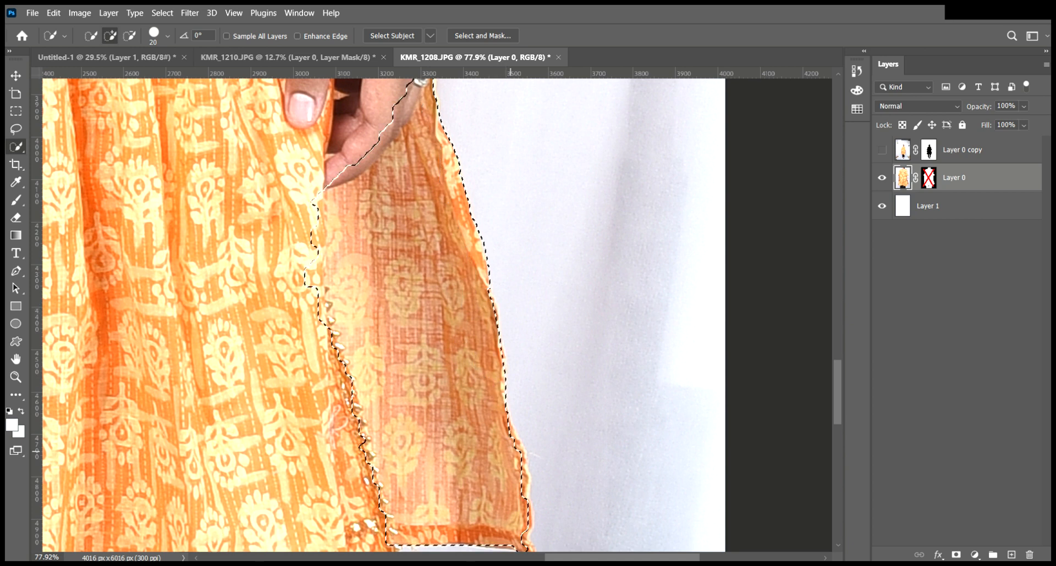
drag(524, 471, 525, 494)
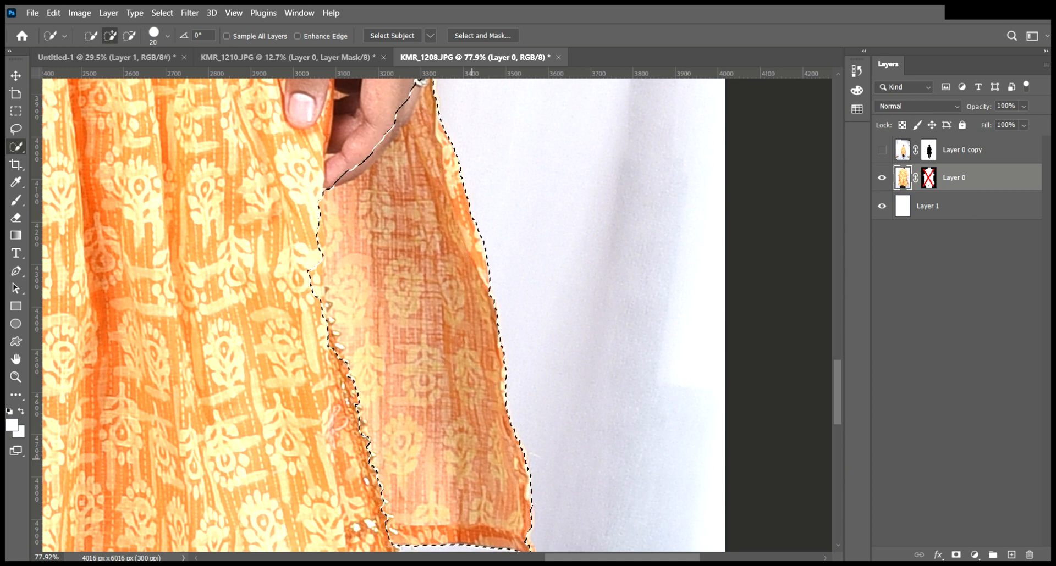
drag(463, 170, 461, 176)
shift+click(928, 178)
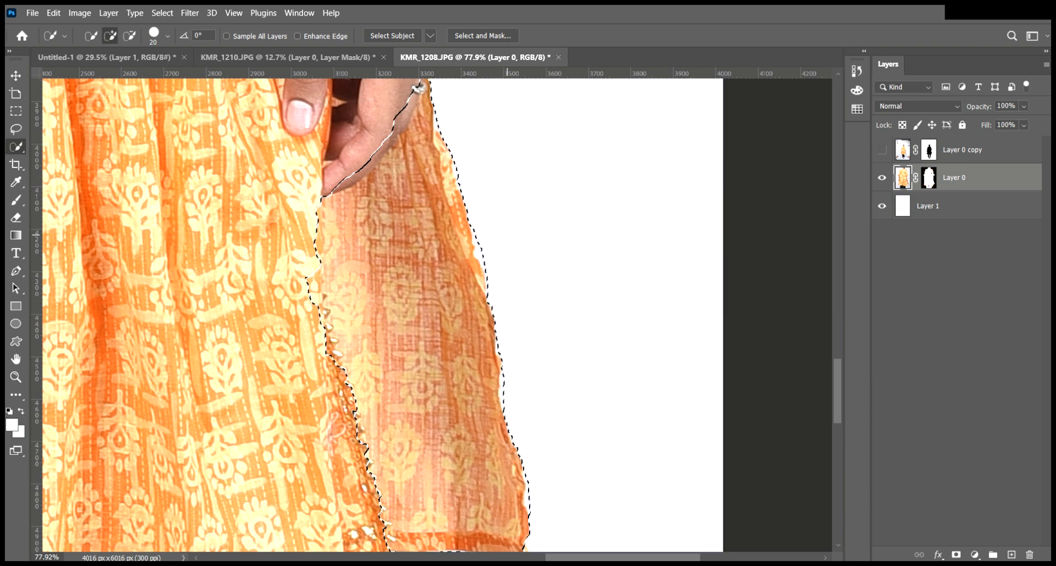
key(b)
mouse_move(469, 258)
mouse_down()
mouse_move(475, 267)
mouse_move(467, 234)
mouse_up()
key(ctrl+z)
key(ctrl+z)
key(d)
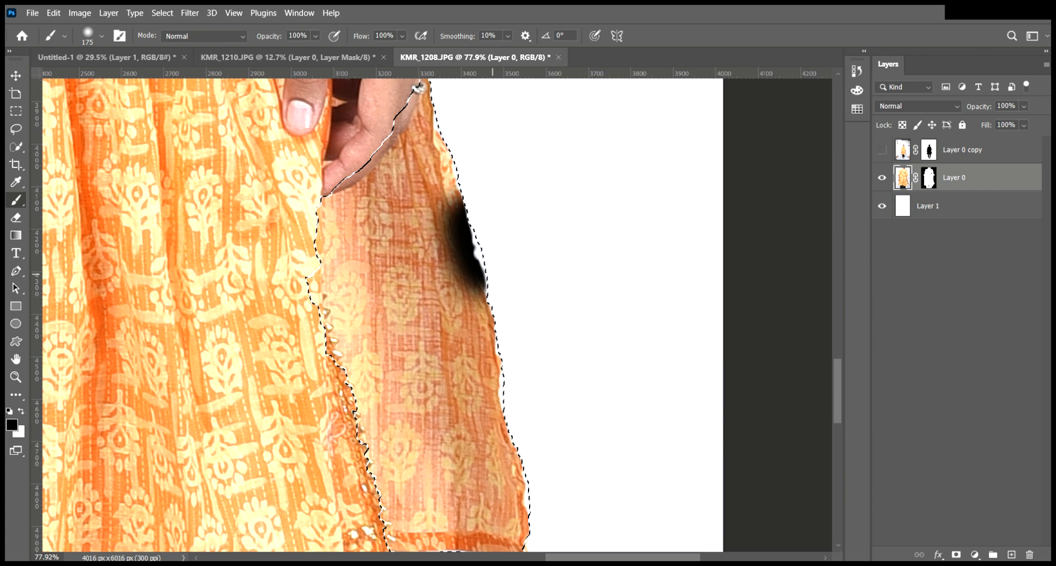
key(ctrl+z)
Step: Paint white on Layer 0's mask within the selection to restore the sheer flap's outer edge
key(x)
key(ctrl+backslash)
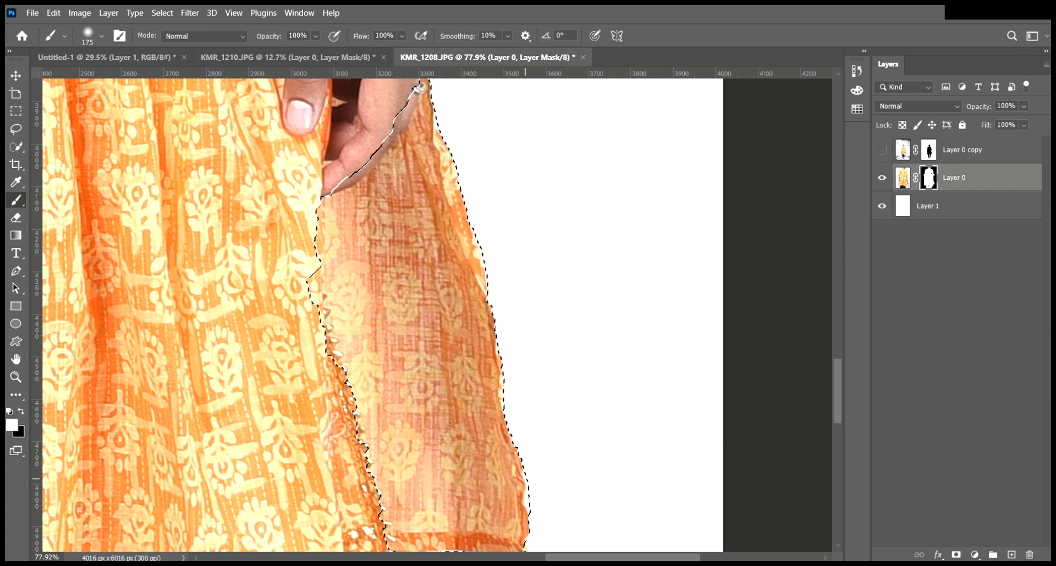
scroll(517, 494, down, 3)
scroll(522, 384, up, 5)
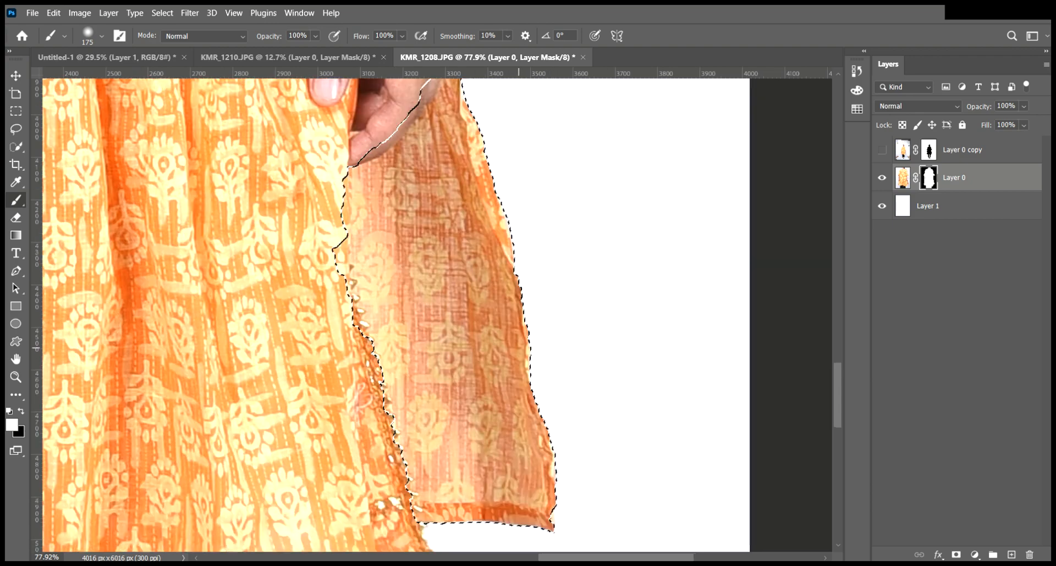
Step: Clear the selection and apply Layer 0's mask permanently to the layer
key(ctrl+d)
key(z)
mouse_move(484, 264)
mouse_down()
mouse_move(245, 305)
mouse_move(290, 309)
mouse_move(231, 280)
mouse_move(296, 405)
mouse_up()
drag(361, 373, 404, 400)
mouse_move(381, 152)
mouse_down()
mouse_move(429, 157)
mouse_move(370, 159)
mouse_up()
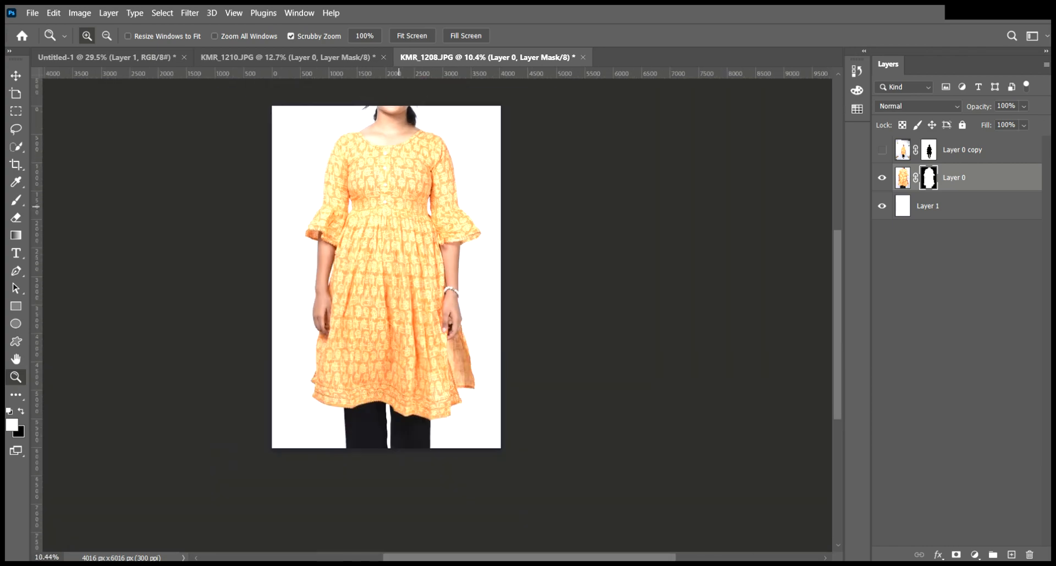
drag(423, 282, 431, 294)
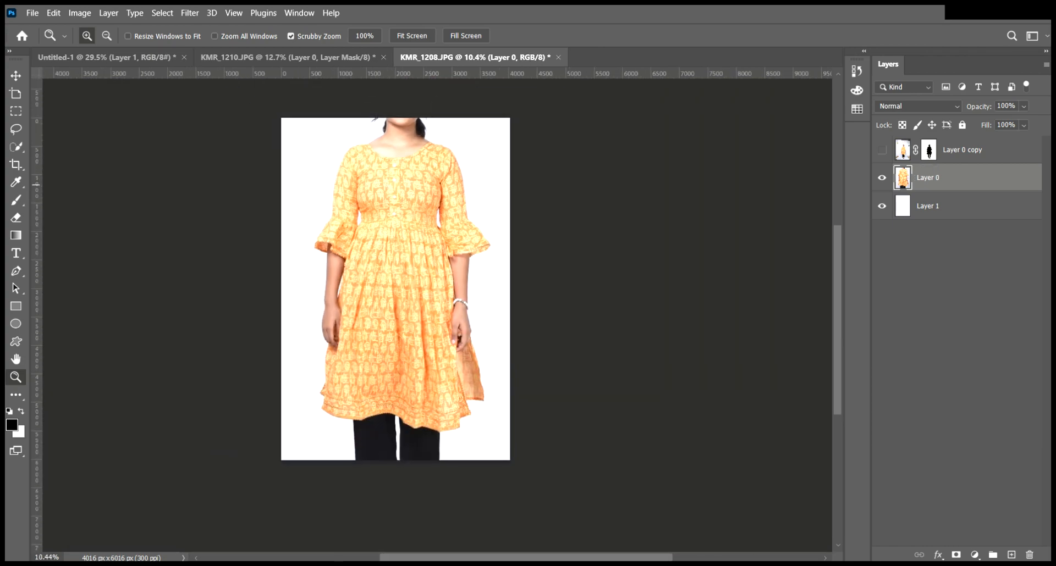
mouse_move(405, 254)
mouse_down()
mouse_move(405, 274)
mouse_move(420, 273)
mouse_move(405, 274)
mouse_up()
mouse_move(288, 269)
mouse_down()
mouse_move(349, 269)
mouse_move(290, 274)
mouse_up()
mouse_move(392, 269)
mouse_down()
mouse_move(385, 254)
mouse_move(406, 256)
mouse_up()
Step: Add a Skin Blur group at 50% opacity with a Gaussian-blurred smart object, and mask the group to the woman's figure
key(v)
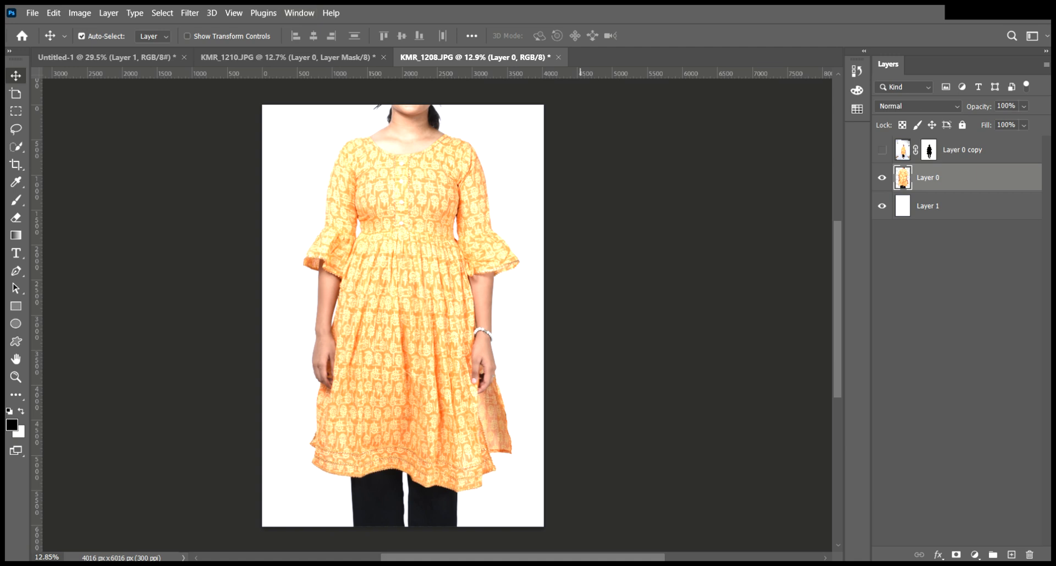
key(ctrl+shift+alt+n)
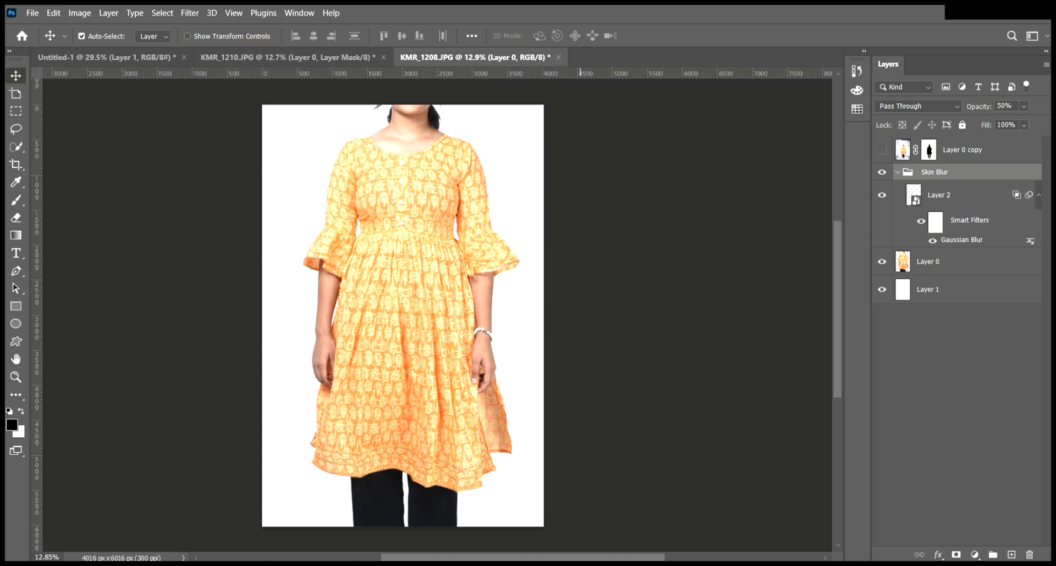
key(ctrl+shift+alt+e)
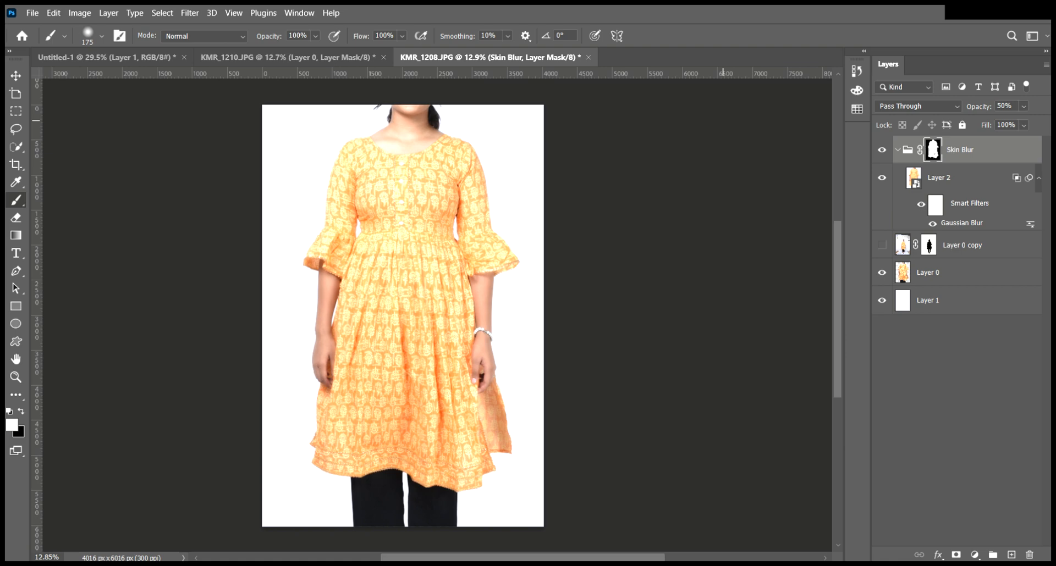
Step: Examine the neck, neckline and bodice closely with the Skin Blur group in place
scroll(436, 313, up, 1)
key(z)
drag(408, 143, 524, 205)
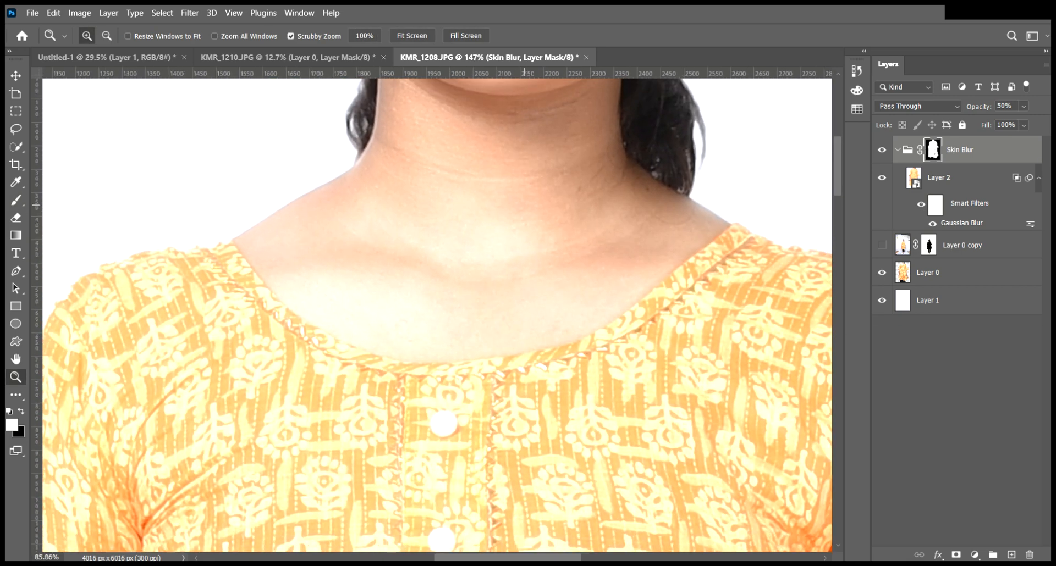
key(b)
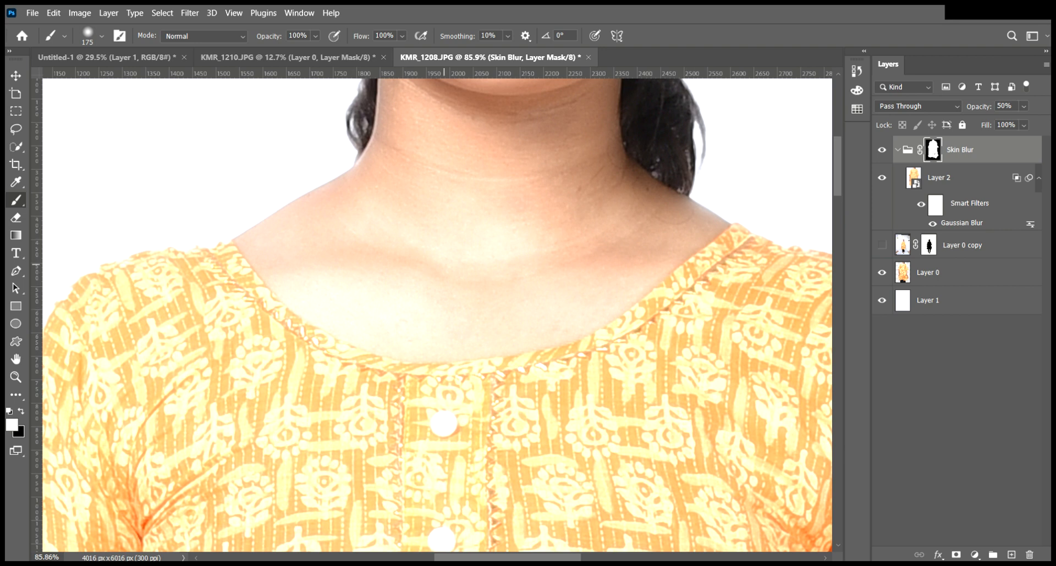
key(x)
key(x)
key(z)
mouse_move(473, 283)
mouse_down()
mouse_move(405, 275)
mouse_move(434, 292)
mouse_up()
drag(481, 364, 457, 287)
mouse_move(455, 248)
mouse_down()
mouse_move(513, 248)
mouse_move(479, 275)
mouse_move(501, 275)
mouse_move(499, 309)
mouse_up()
key(v)
key(z)
key(s)
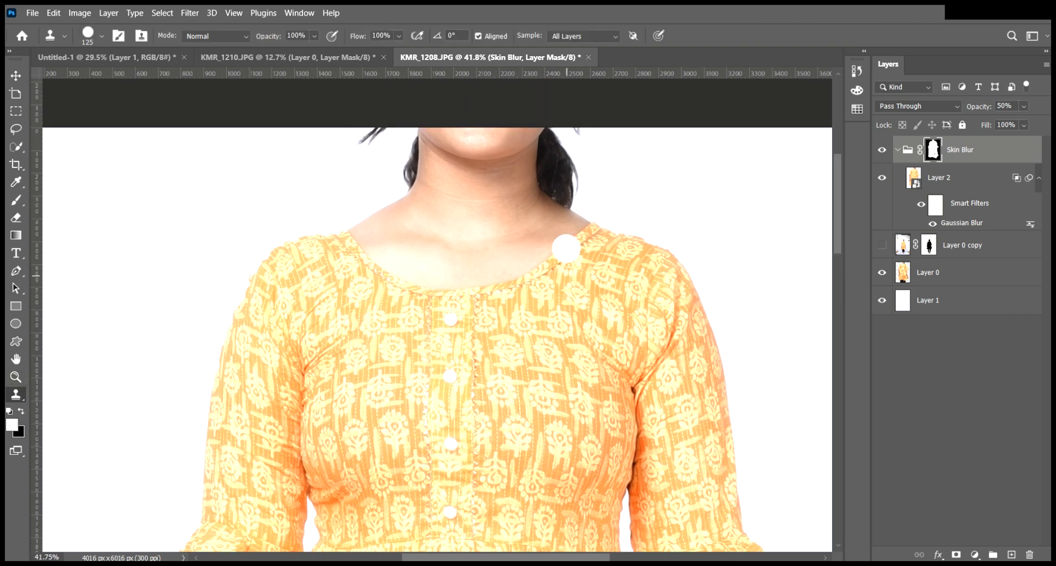
Step: Lasso the image-right half of the bodice with its shoulder and copy it from a merged stamp of all visible layers onto a new layer
key(l)
mouse_move(593, 216)
mouse_down()
mouse_move(551, 254)
mouse_move(452, 293)
mouse_move(495, 301)
mouse_move(509, 273)
mouse_move(590, 218)
mouse_move(685, 245)
mouse_move(738, 350)
mouse_move(726, 452)
mouse_move(584, 511)
mouse_move(481, 458)
mouse_move(461, 284)
mouse_up()
key(ctrl+j)
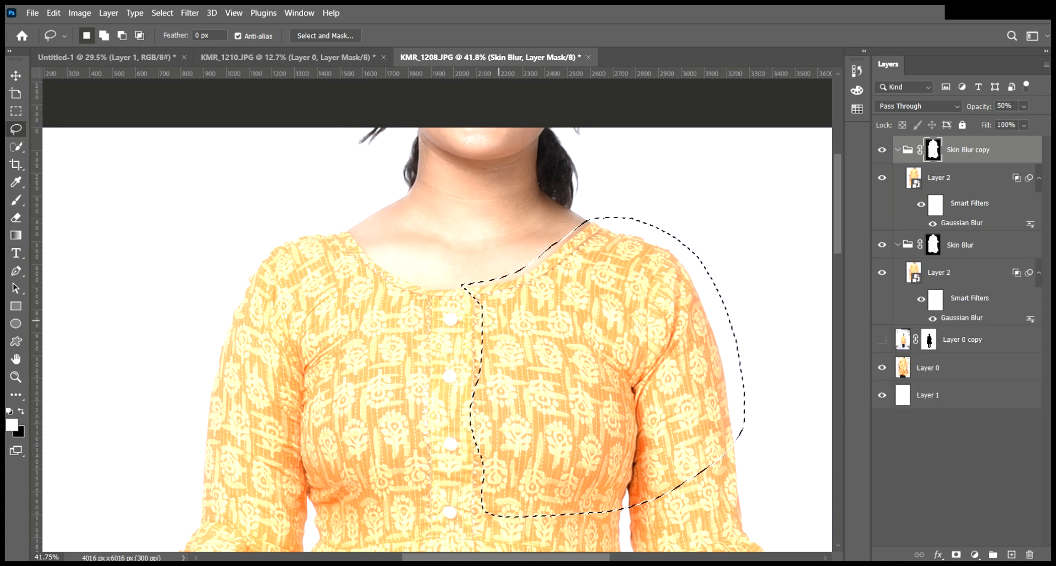
key(ctrl+z)
key(x)
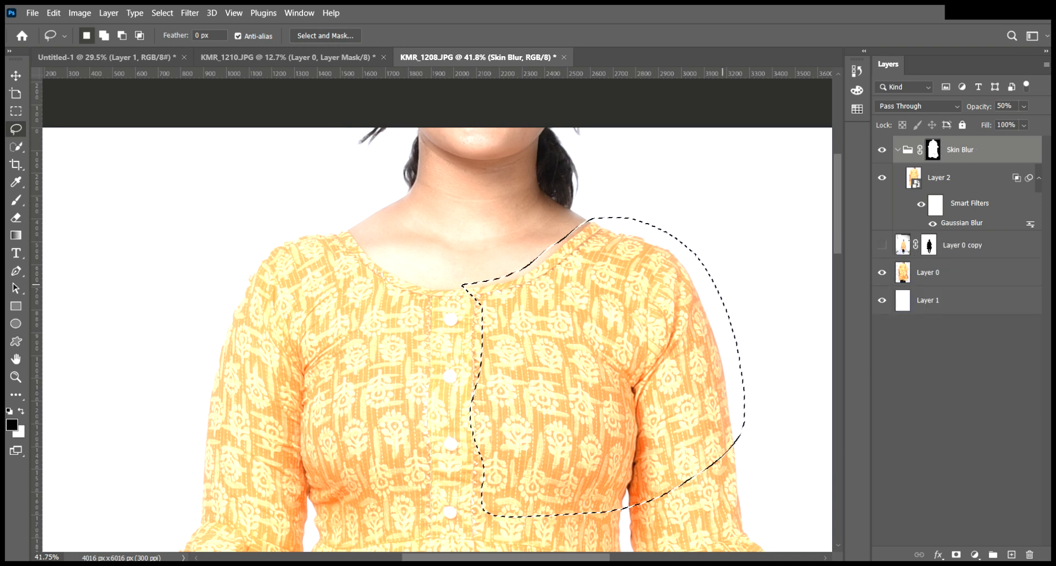
key(ctrl+shift+alt+e)
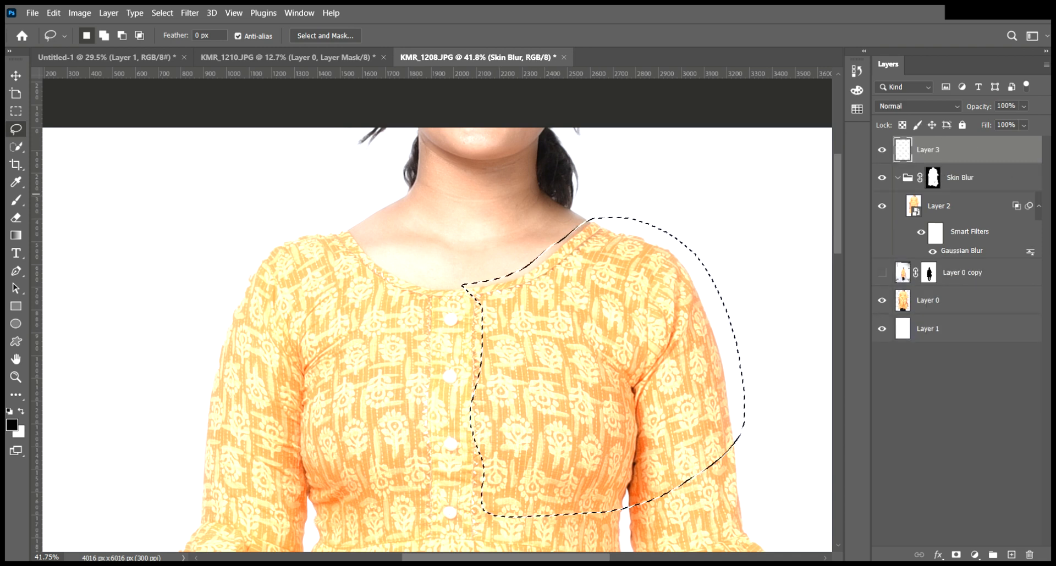
key(ctrl+j)
Step: Flip the copied bodice half horizontally and place it over the opposite half, matching the neckline and centre placket
key(v)
drag(619, 319, 447, 319)
key(ctrl+t)
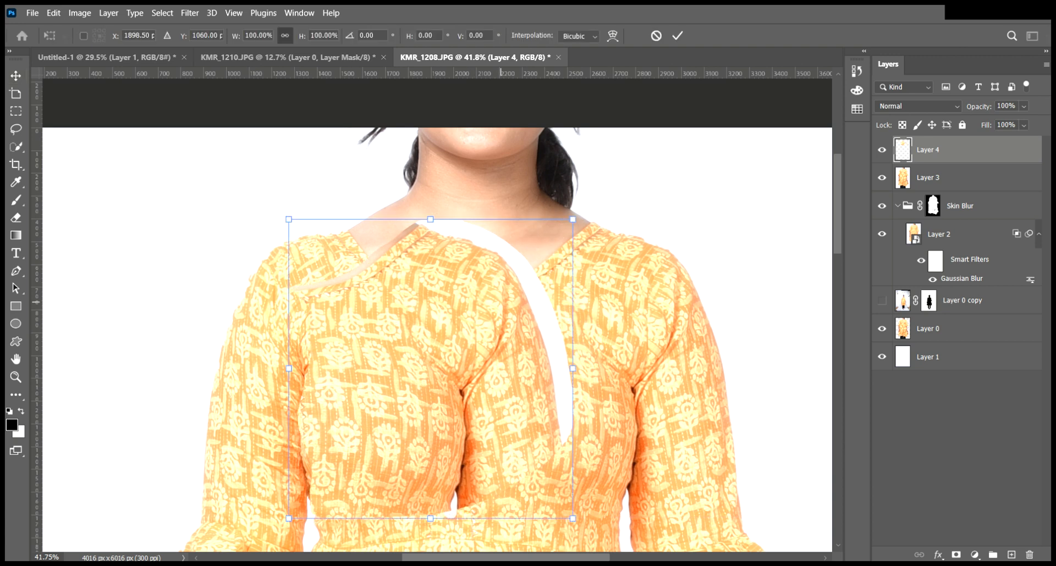
right_click(500, 302)
click(537, 280)
drag(482, 356, 392, 358)
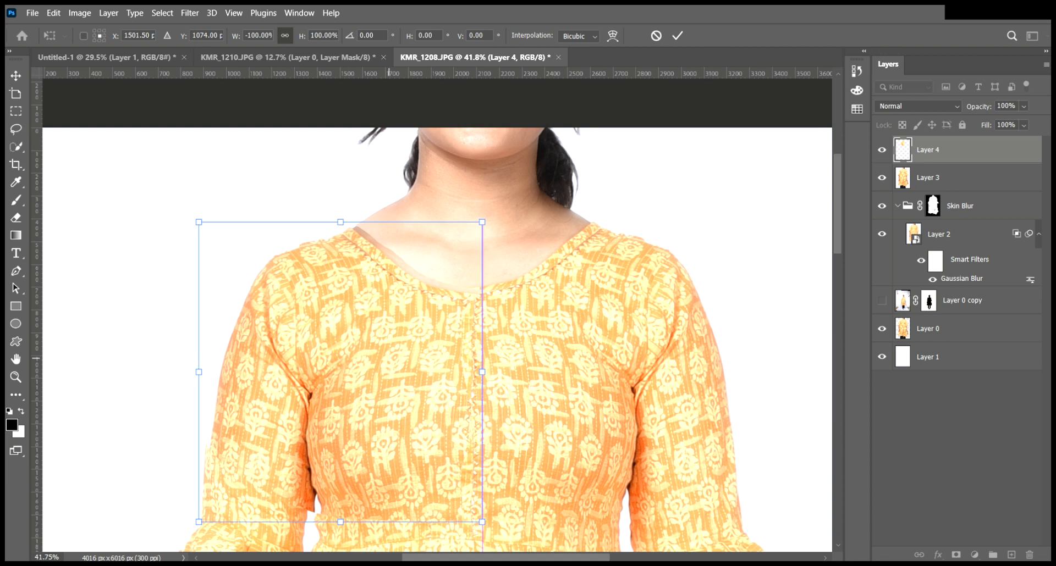
Step: Warp the flipped bodice copy so its underarm, lower edge and shoulder fit the dress beneath
scroll(432, 317, down, 3)
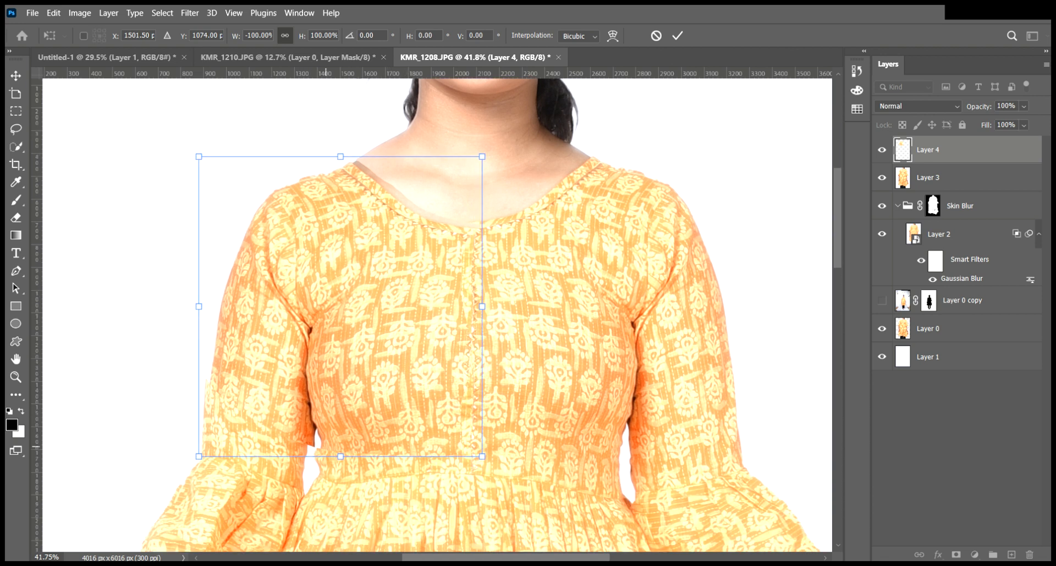
right_click(414, 185)
click(439, 271)
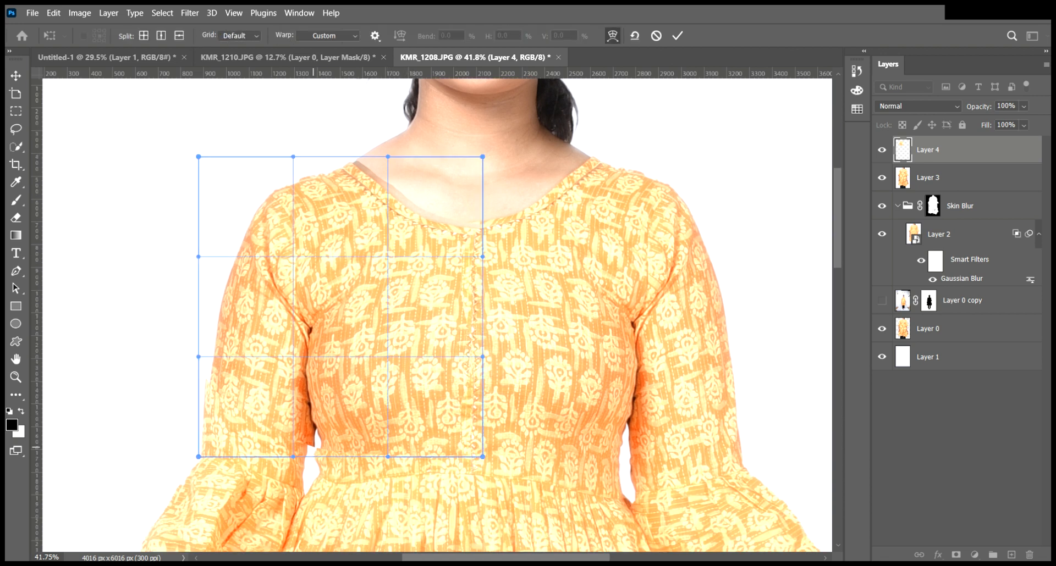
drag(313, 447, 277, 455)
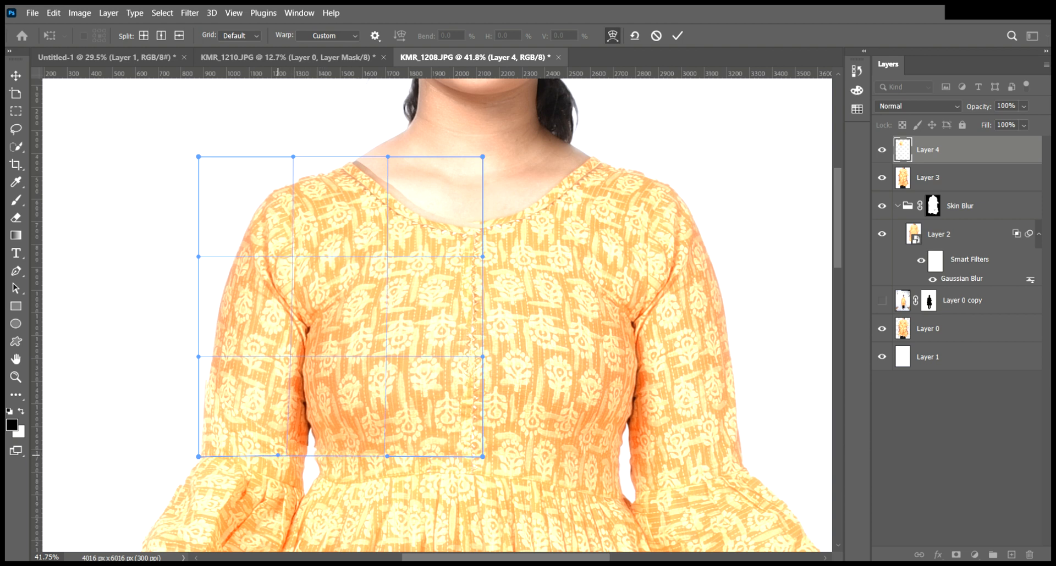
drag(387, 456, 406, 456)
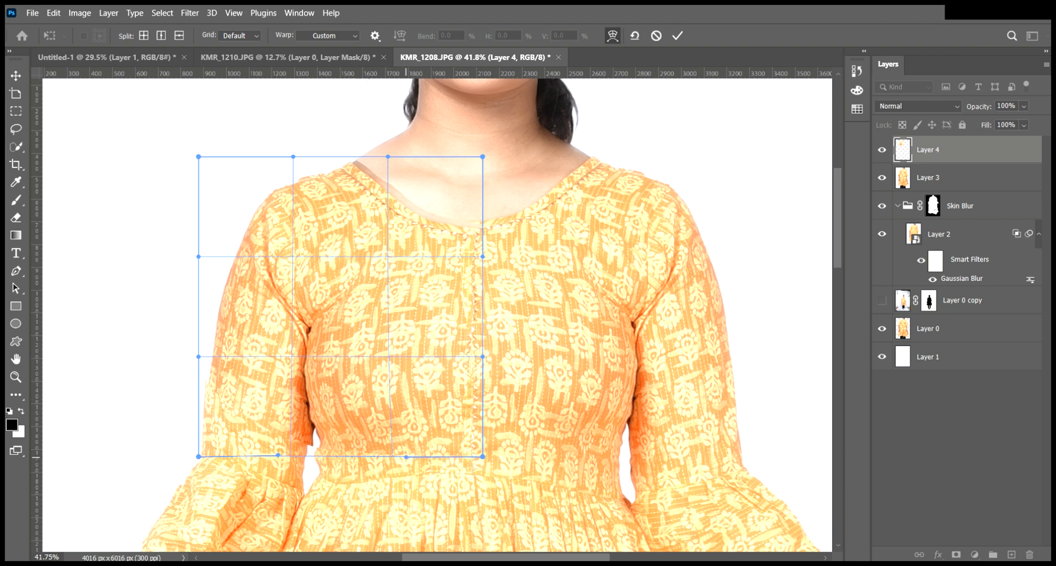
drag(278, 456, 267, 454)
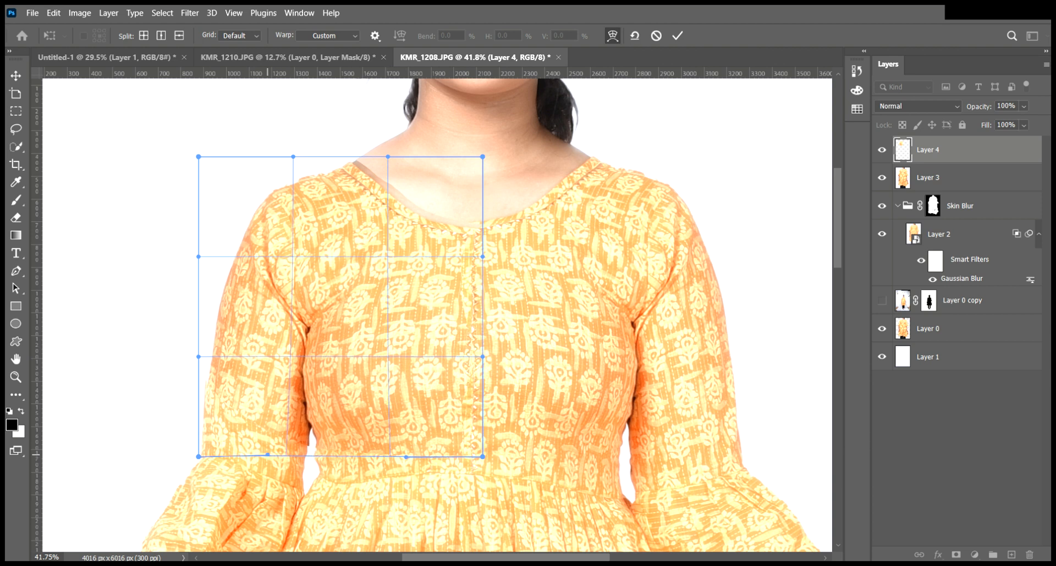
scroll(437, 311, up, 1)
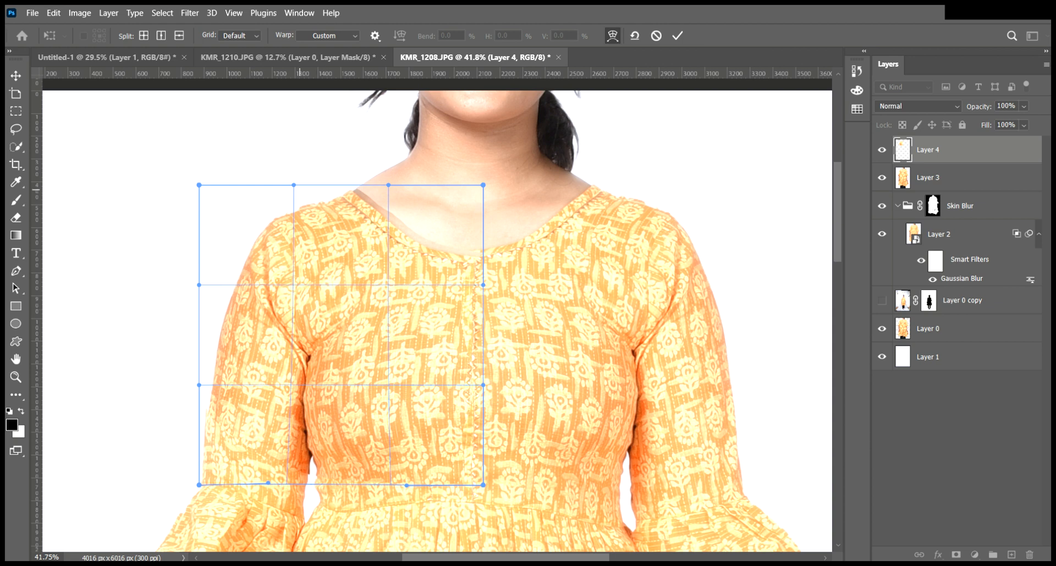
drag(294, 186, 296, 180)
key(Return)
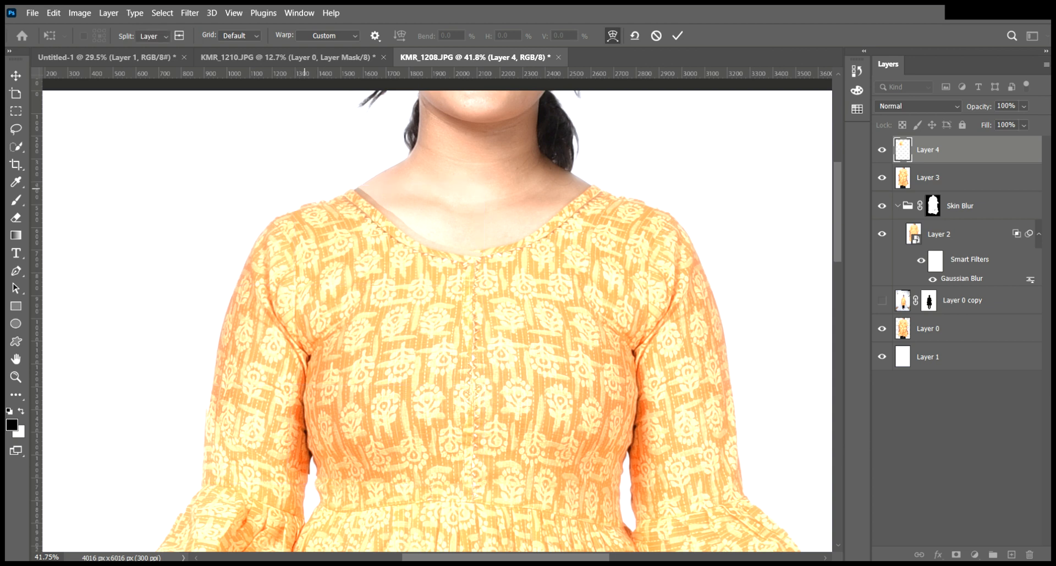
Step: Stretch the flipped bodice copy to 102.04% height and skew it -1.36° to align its shoulder and neckline
key(z)
mouse_move(409, 300)
mouse_down()
mouse_move(368, 293)
mouse_move(407, 291)
mouse_up()
key(v)
key(ctrl+t)
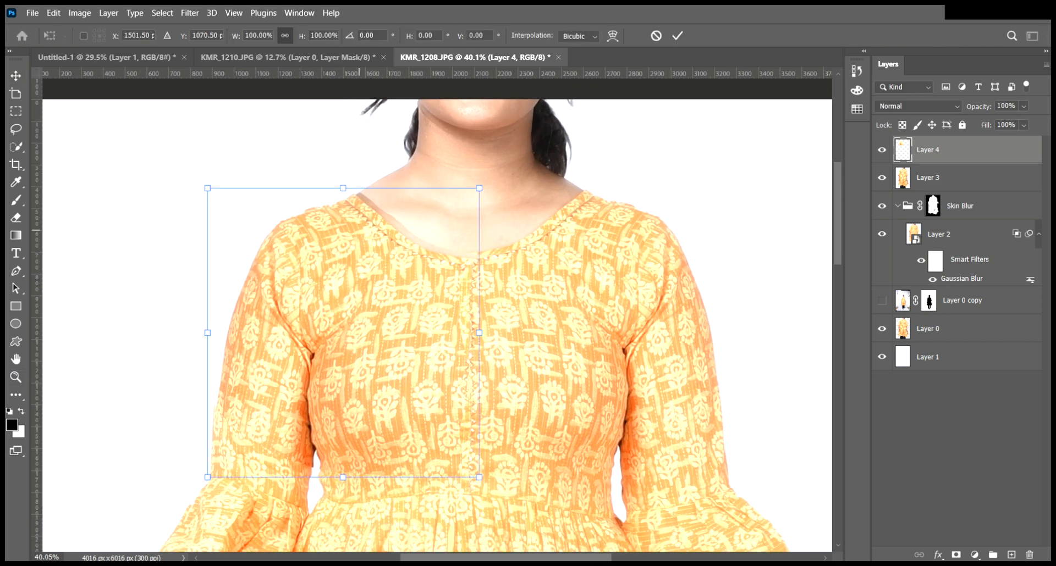
drag(343, 188, 350, 182)
key(ctrl+z)
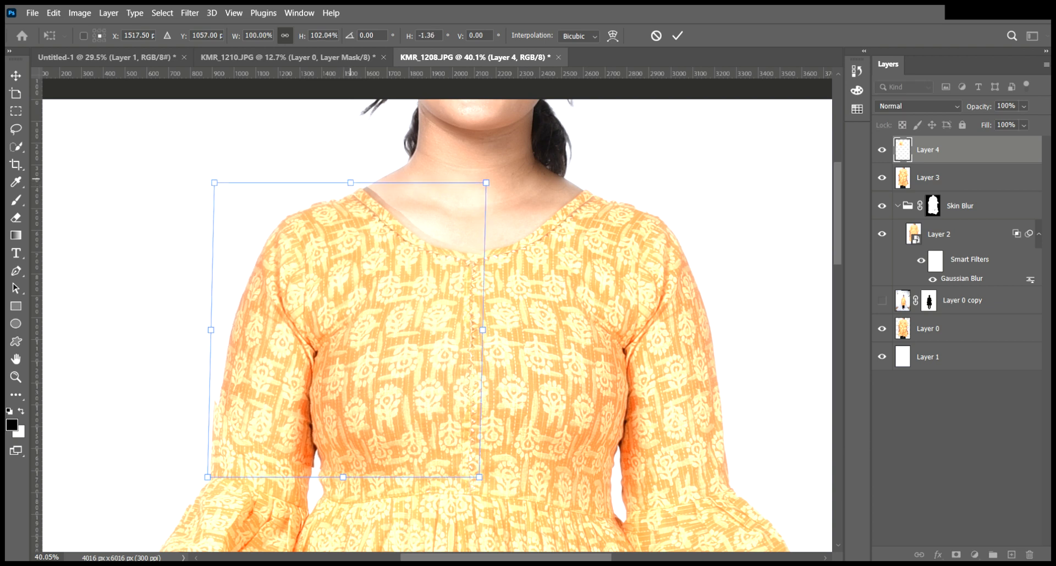
key(Escape)
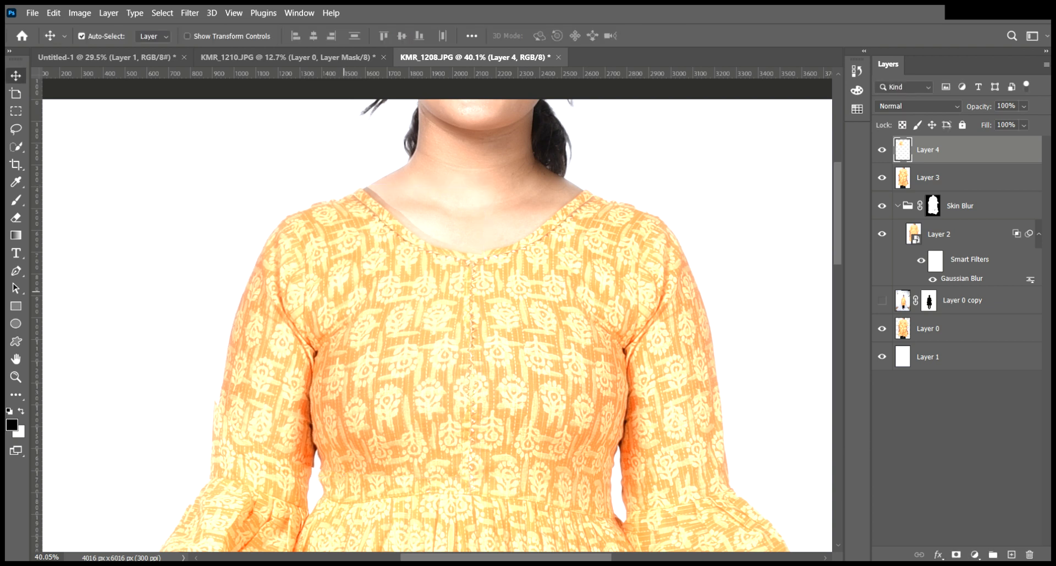
Step: Warp the lower outer part of the flipped copy to follow the sleeve's outer edge
scroll(436, 314, down, 1)
key(ctrl+t)
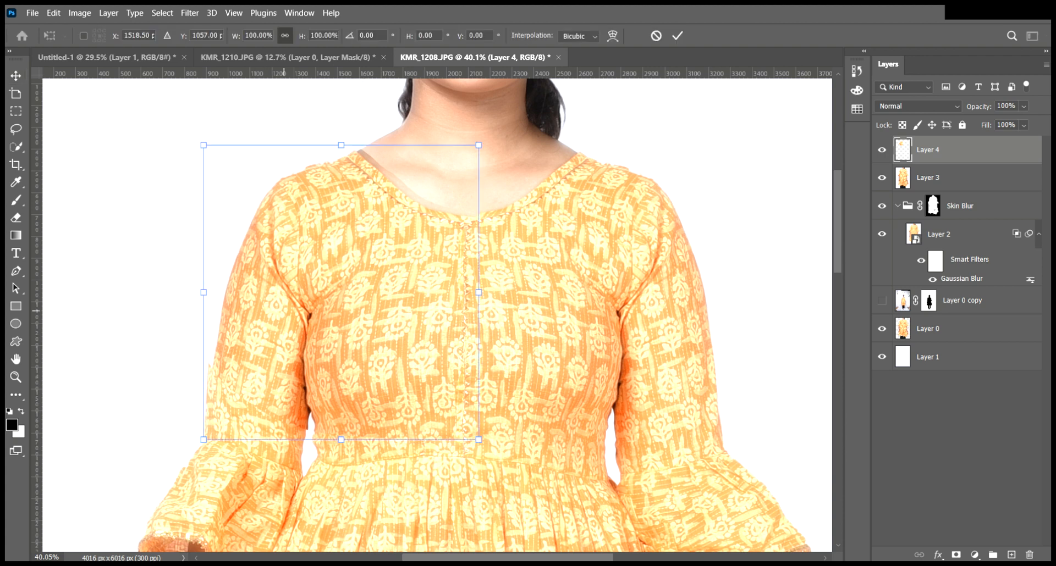
right_click(284, 311)
click(227, 398)
drag(227, 398, 223, 394)
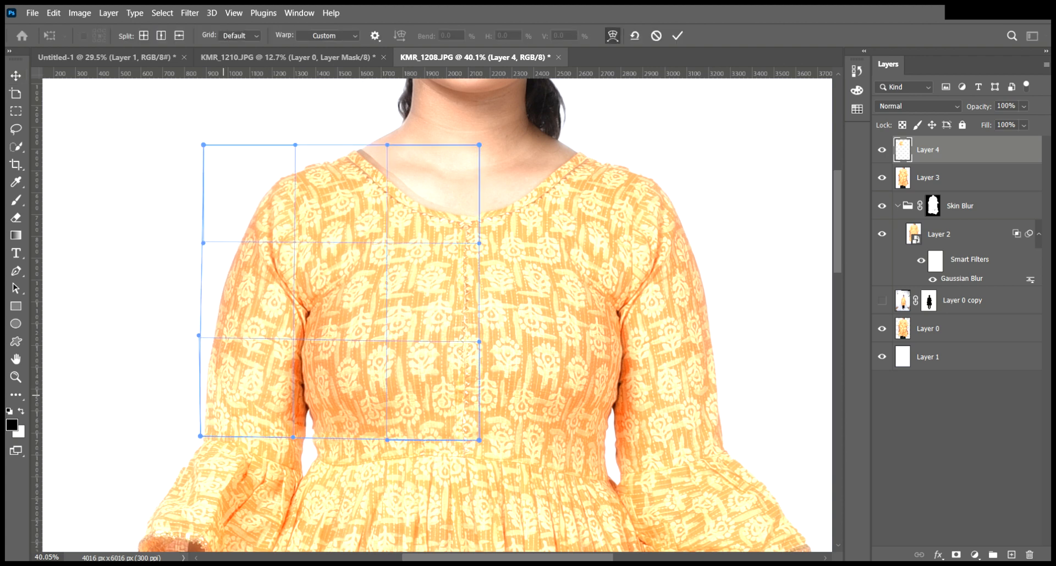
key(Return)
Step: Add a layer mask to the flipped bodice copy on Layer 4
key(ctrl+space)
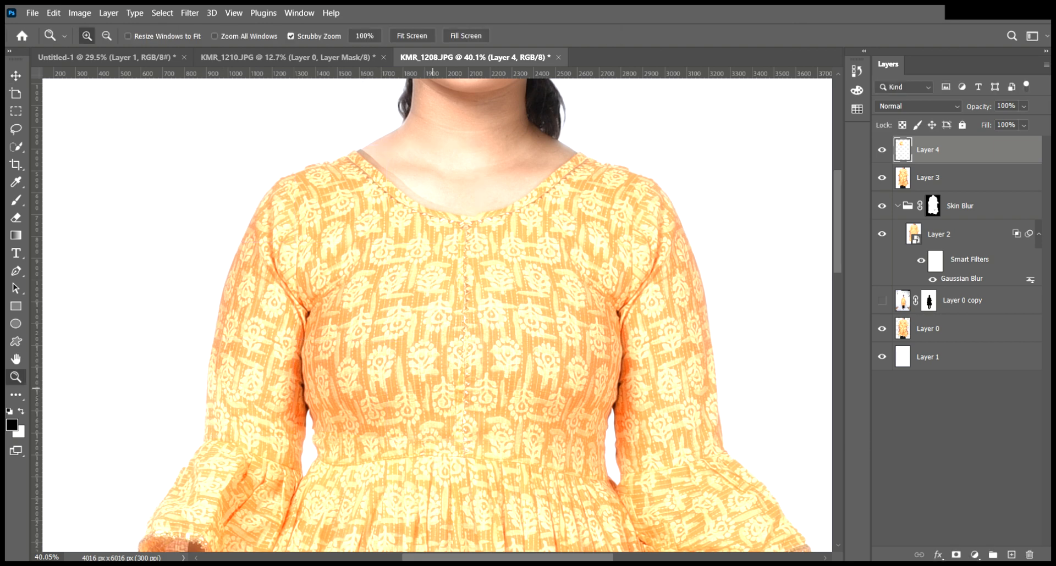
drag(433, 370, 421, 371)
click(955, 555)
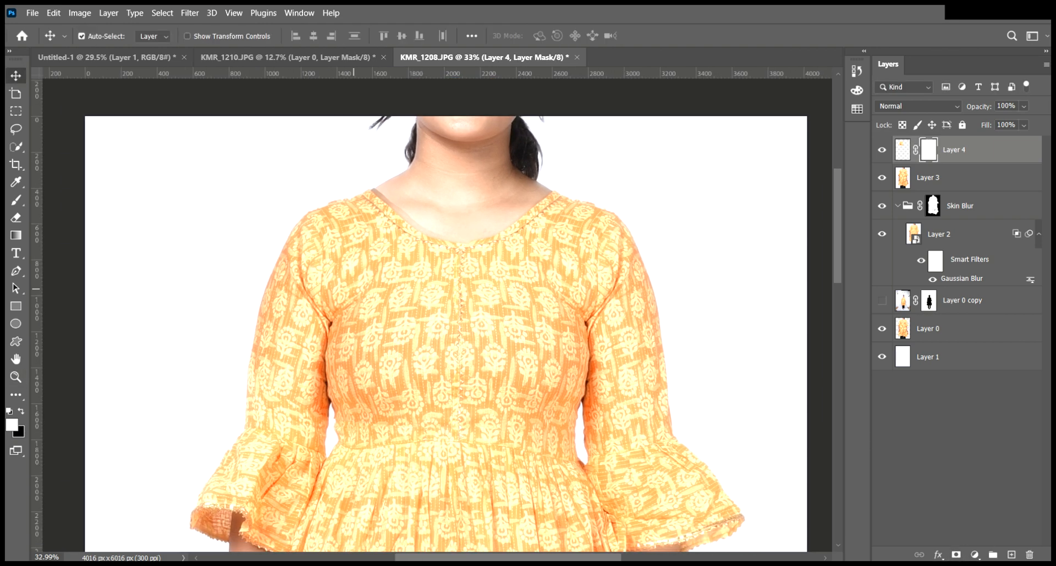
Step: Trace a Pen path along the flipped copy's collar edge from the shoulder to the centre of the neckline
key(z)
drag(378, 175, 424, 175)
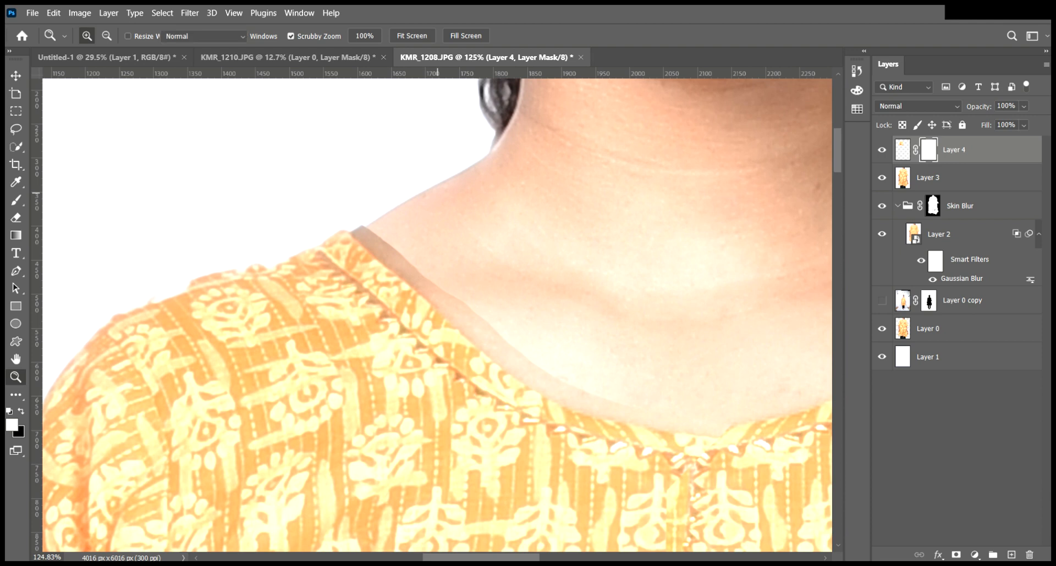
key(b)
key(p)
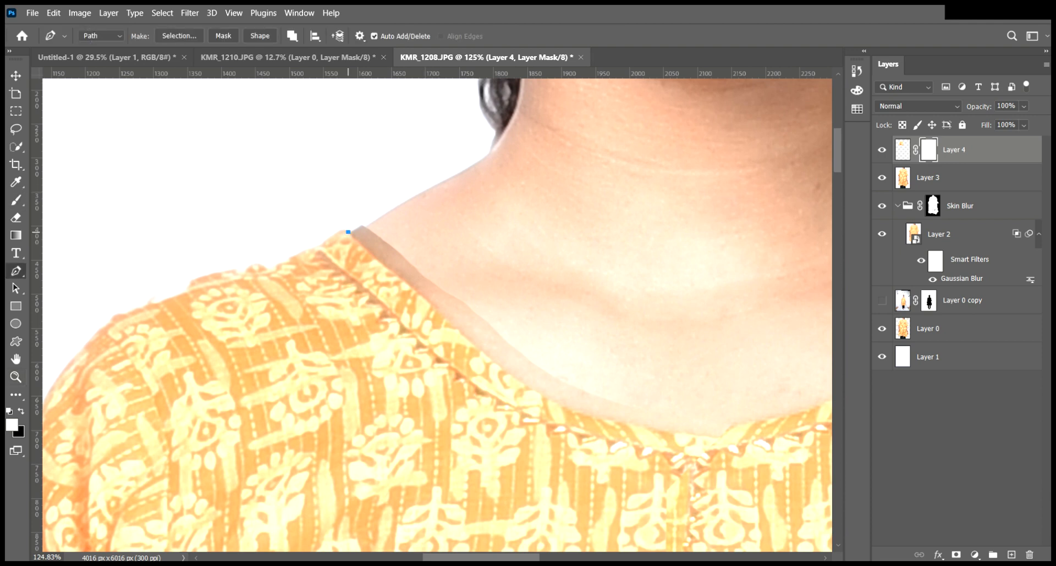
drag(424, 201, 322, 98)
click(249, 126)
drag(405, 265, 447, 301)
alt+click(406, 265)
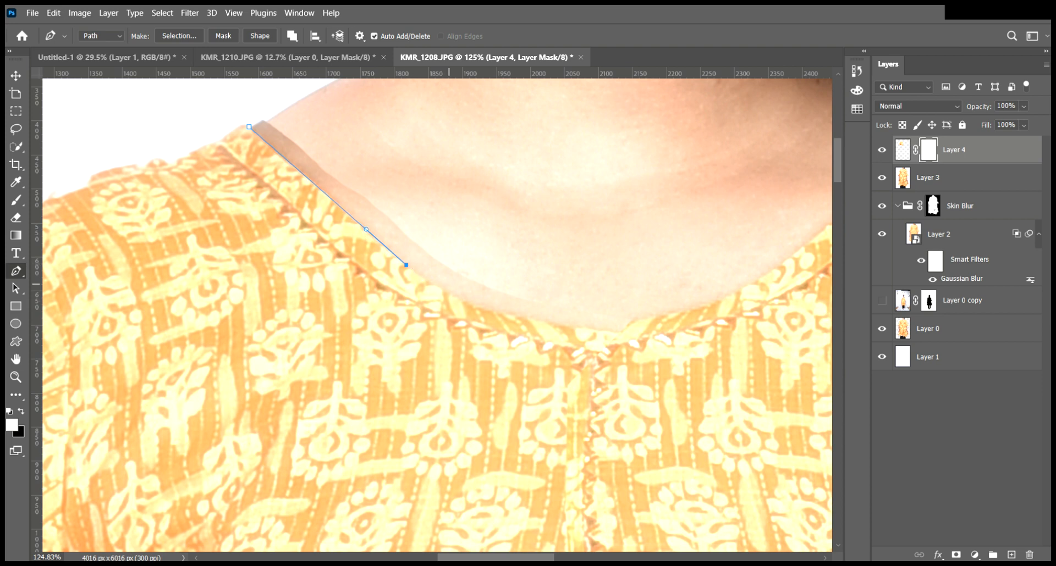
drag(617, 332, 740, 335)
alt+click(617, 333)
click(659, 303)
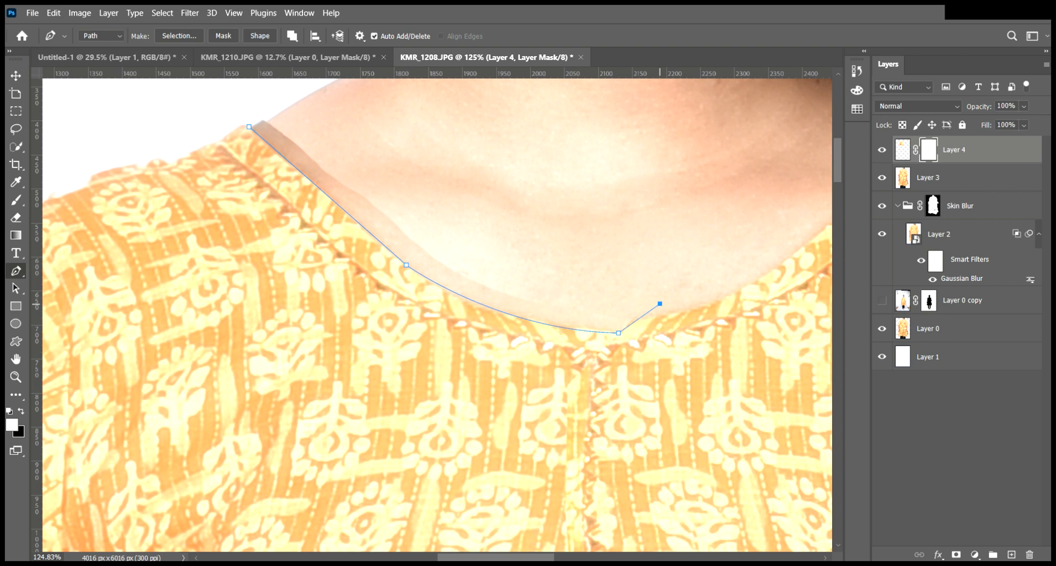
key(ctrl+z)
Step: Close the path across the chest skin around the leftover neckline strip and convert it to a selection
click(665, 286)
click(659, 262)
click(396, 201)
click(346, 149)
click(299, 119)
click(256, 97)
click(249, 126)
key(ctrl+Return)
Step: Paint black on Layer 4's mask within the selection to hide the leftover neckline strip, and deselect
key(b)
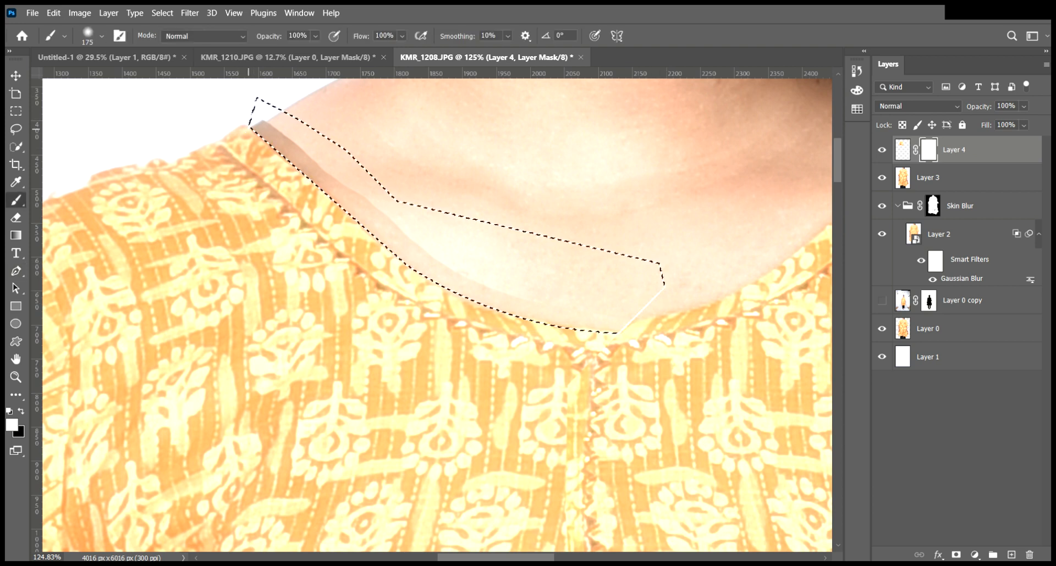
key(x)
mouse_move(223, 117)
mouse_down()
mouse_move(520, 323)
mouse_move(440, 321)
mouse_move(482, 306)
mouse_move(417, 297)
mouse_move(484, 289)
mouse_move(415, 280)
mouse_up()
key(ctrl+d)
Step: Paint black on Layer 4's mask down the centre placket to bring back the dress's white buttons
key(z)
mouse_move(442, 457)
mouse_down()
mouse_move(425, 417)
mouse_move(446, 422)
mouse_up()
key(b)
mouse_move(495, 242)
mouse_down()
mouse_move(491, 364)
mouse_move(487, 220)
mouse_move(473, 421)
mouse_move(490, 424)
mouse_up()
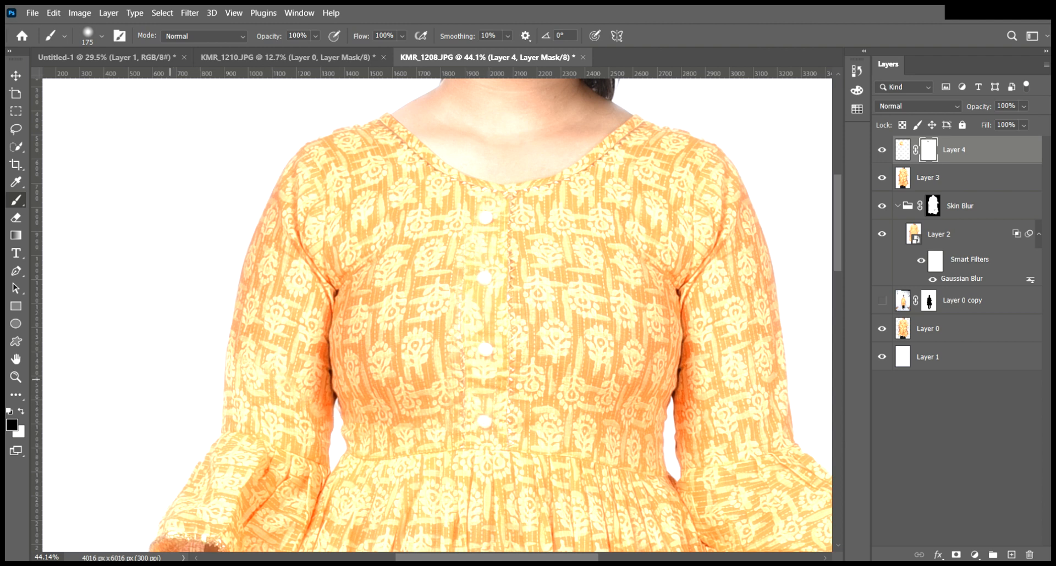
Step: Compare the bodice with Layer 4 hidden and shown, and examine the sleeve and the whole figure
key(z)
drag(269, 421, 238, 421)
drag(319, 432, 324, 374)
key(v)
click(882, 150)
click(882, 150)
drag(460, 381, 440, 318)
key(z)
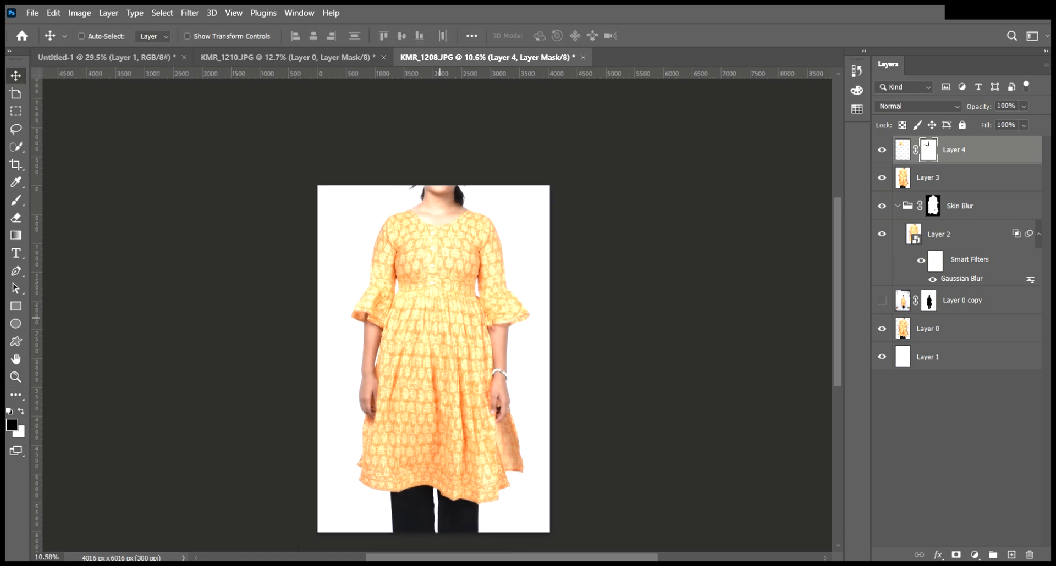
click(81, 36)
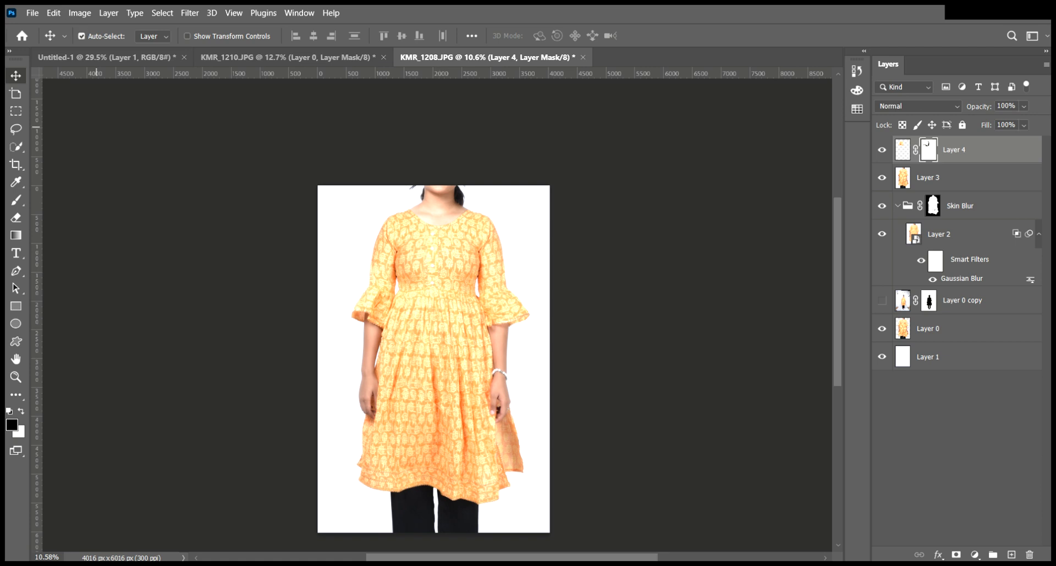